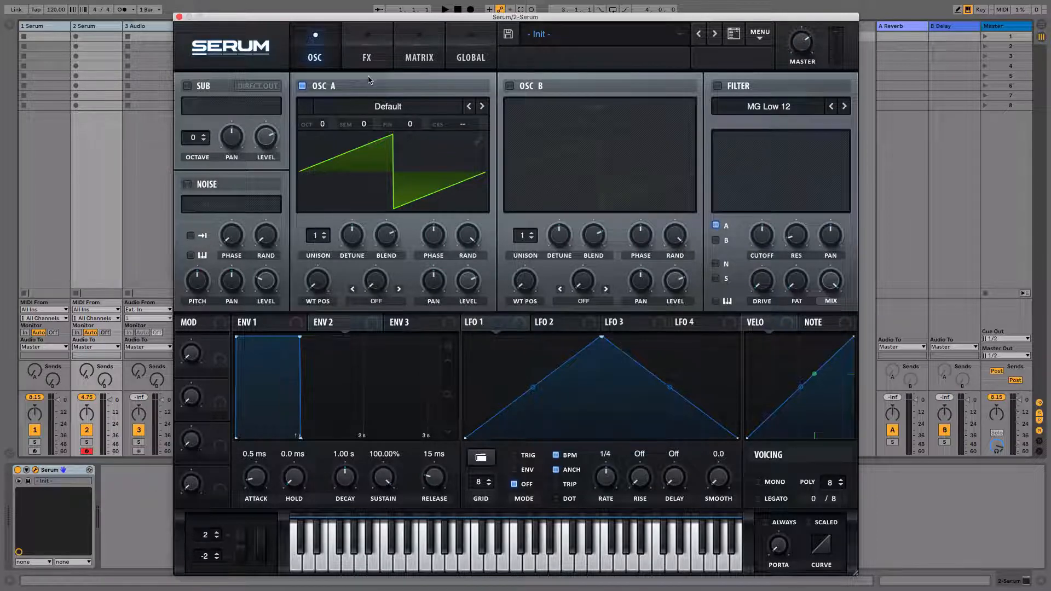
- Load the Monster 2 [SL] wavetable into oscillator A
{"action": "left_click", "coordinate": [378, 116]}
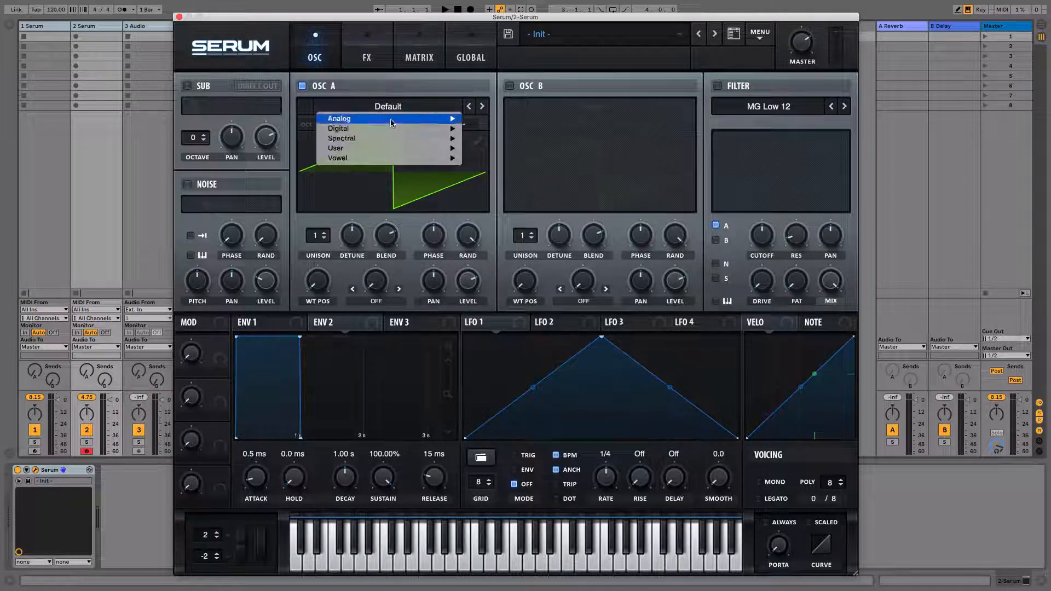
{"action": "mouse_move", "coordinate": [416, 138]}
{"action": "left_click", "coordinate": [498, 217]}
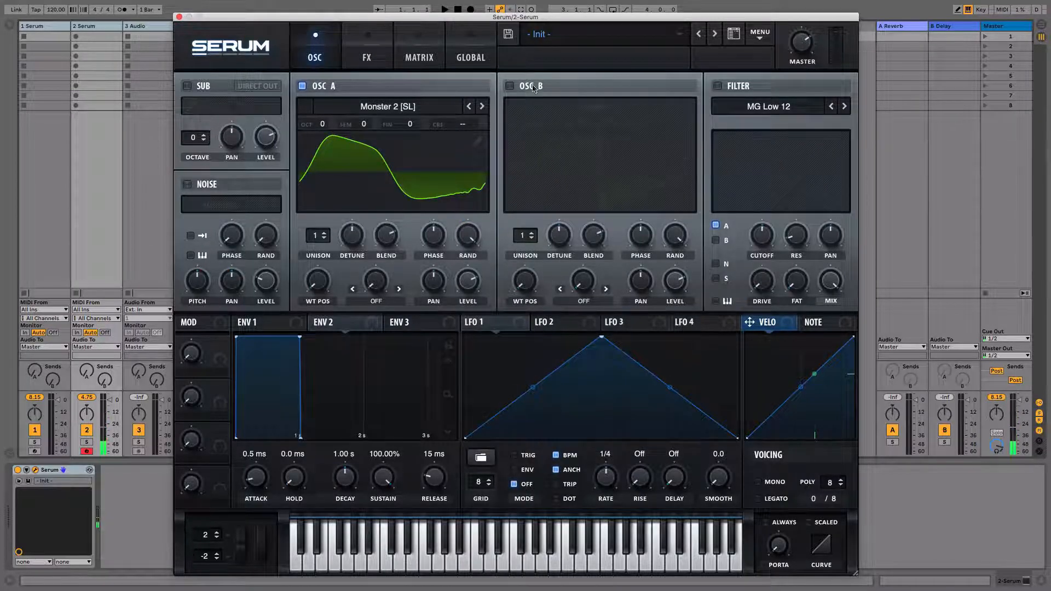
- Enable oscillator B, the sub oscillator and the noise oscillator
{"action": "left_click", "coordinate": [509, 86]}
{"action": "left_click", "coordinate": [187, 86]}
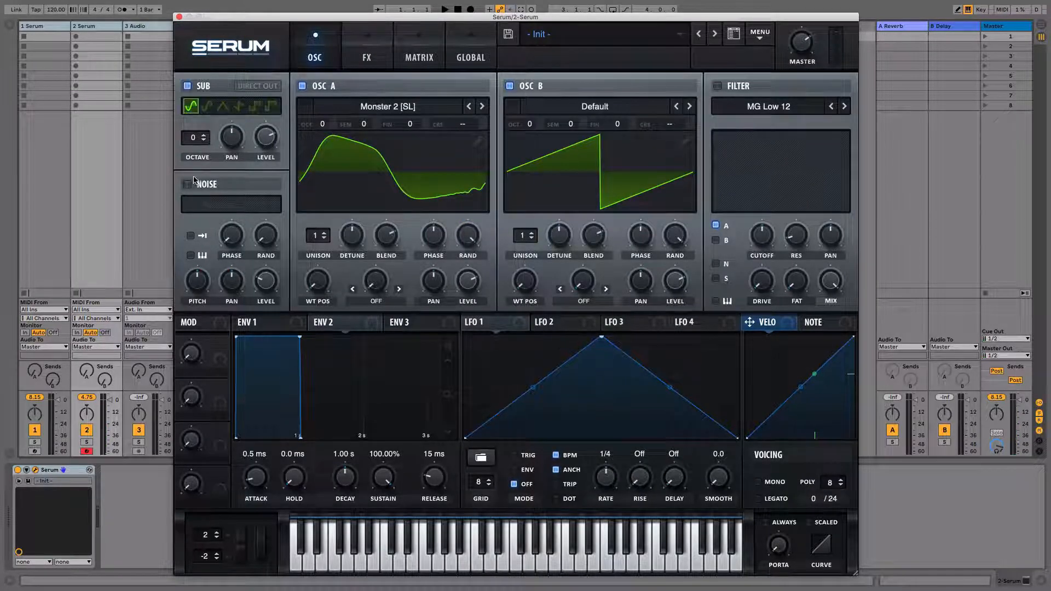
{"action": "left_click", "coordinate": [187, 184]}
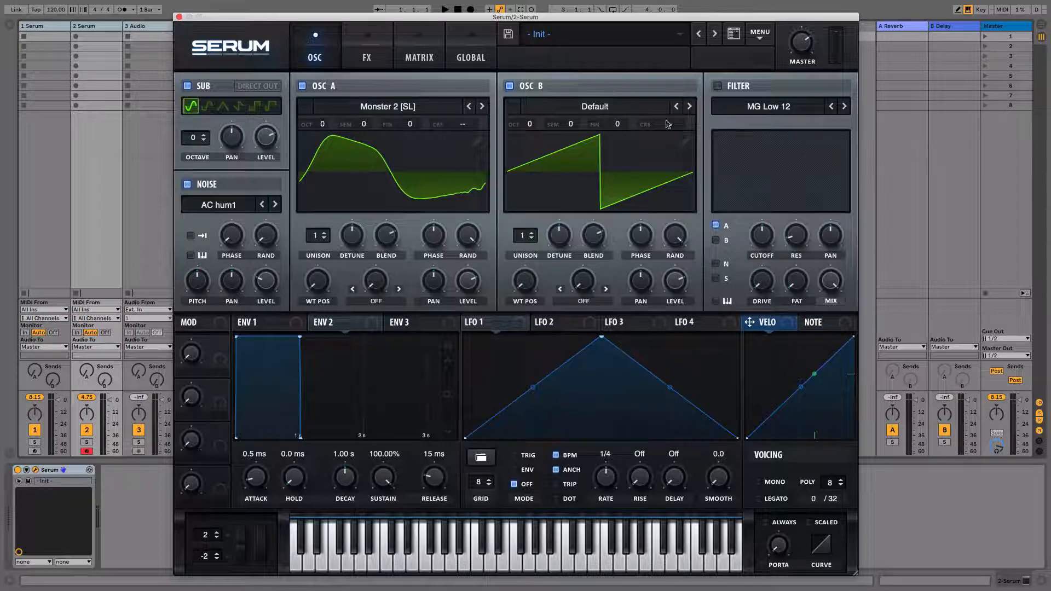
- Reset the synth with Init Preset and set oscillator A's octave to -1
{"action": "left_click", "coordinate": [761, 35]}
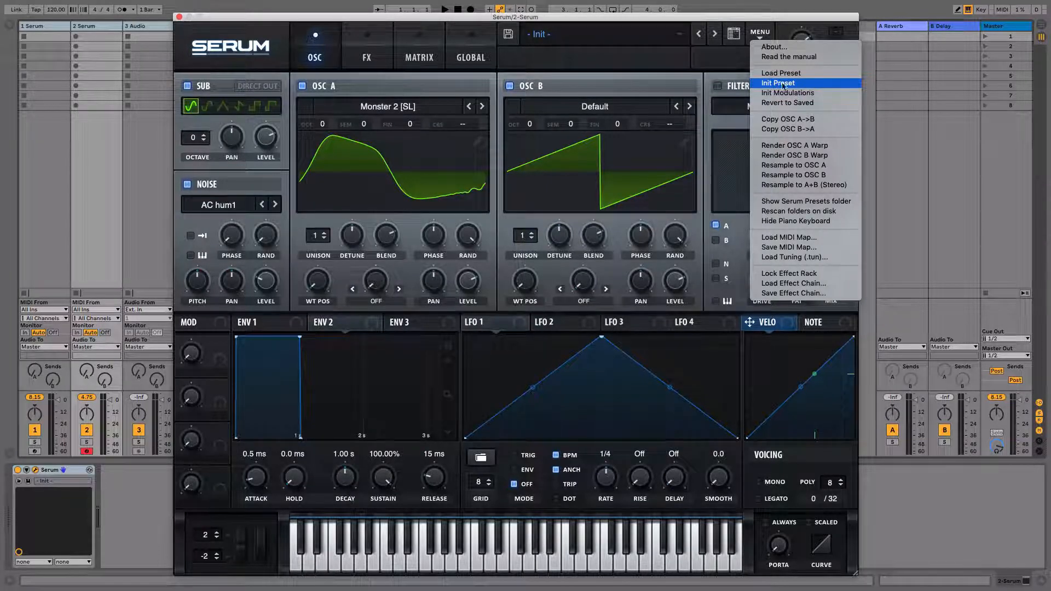
{"action": "left_click", "coordinate": [784, 86]}
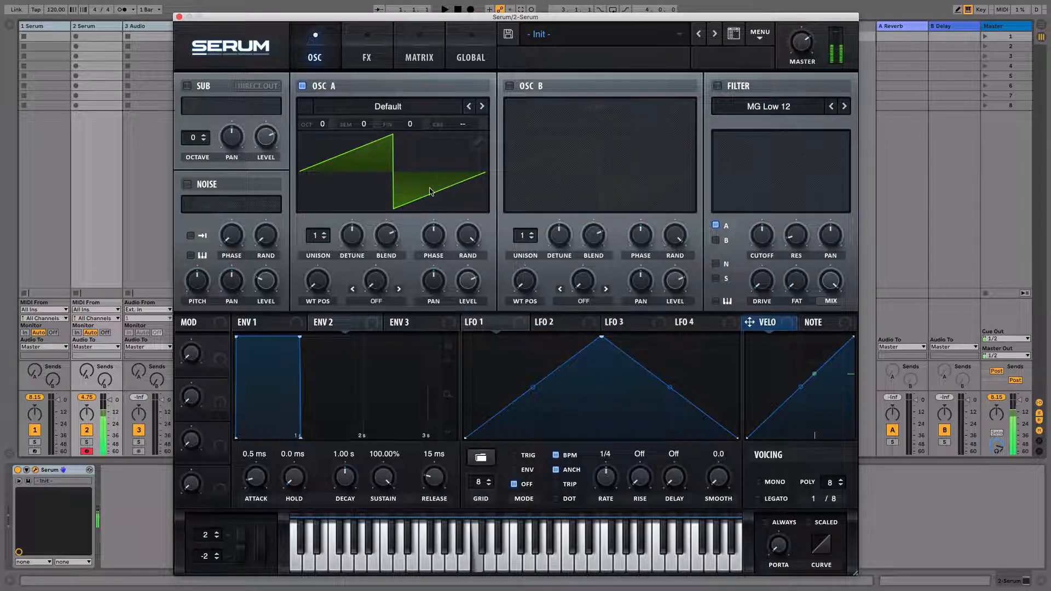
{"action": "left_click_drag", "start_coordinate": [322, 124], "coordinate": [322, 140]}
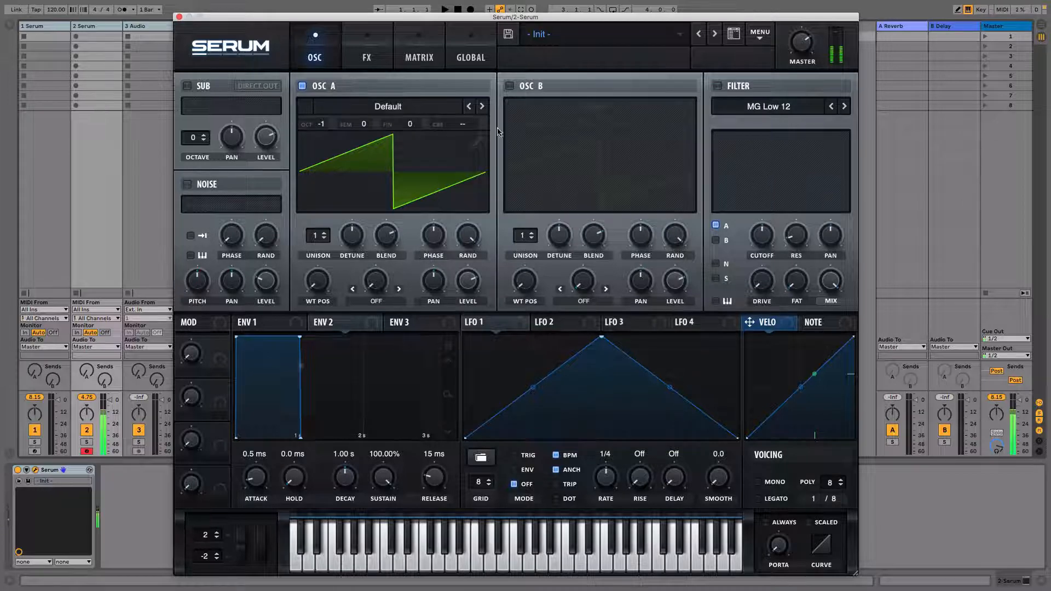
- Audition successive wavetables in oscillator A and settle on BSOD_Square
{"action": "left_click", "coordinate": [483, 109]}
{"action": "left_click", "coordinate": [483, 109]}
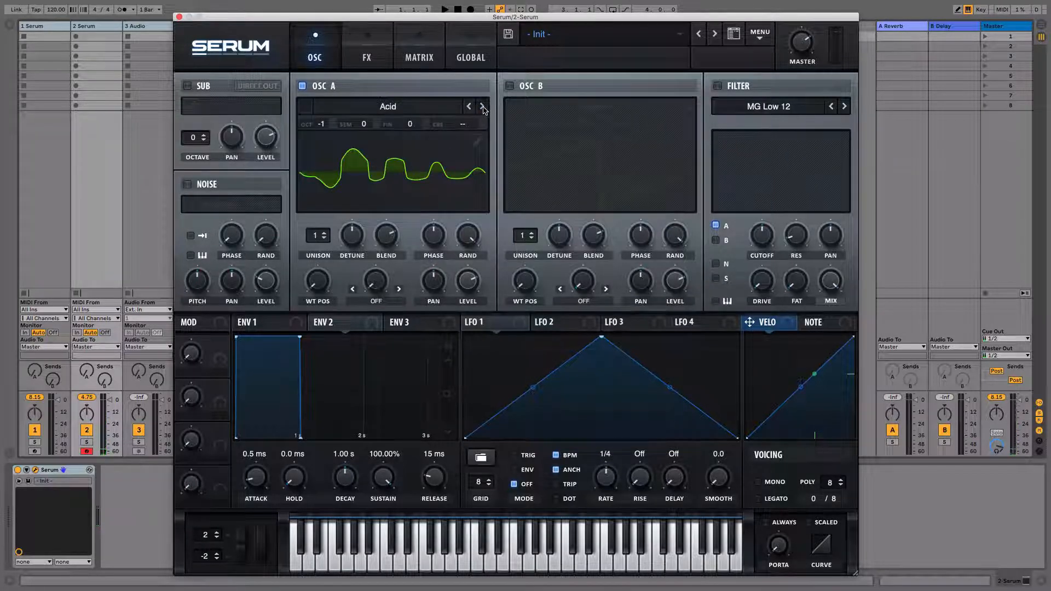
{"action": "left_click", "coordinate": [483, 109]}
{"action": "left_click", "coordinate": [484, 108]}
{"action": "left_click", "coordinate": [483, 108]}
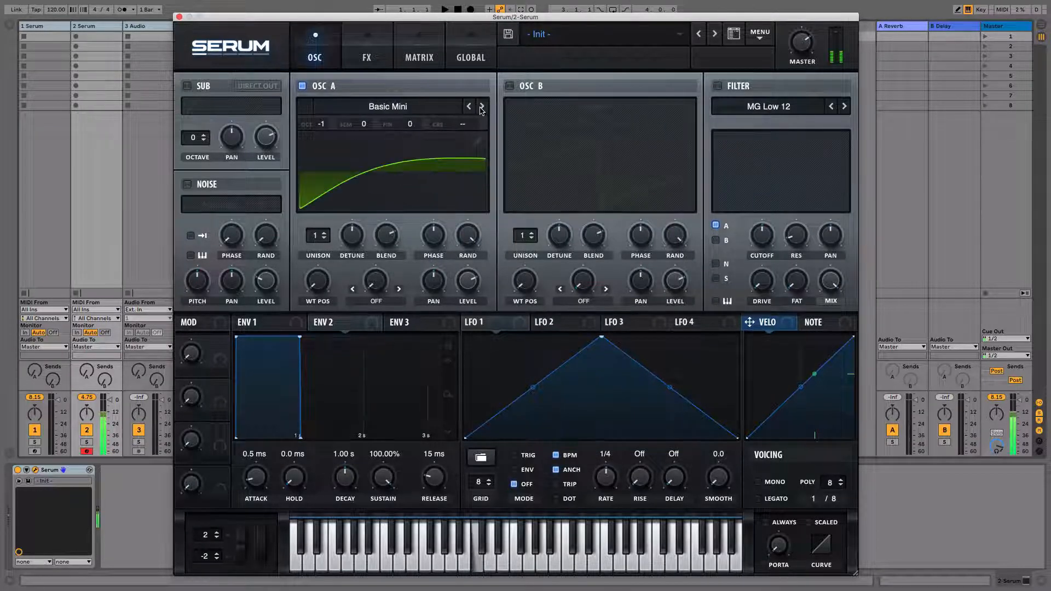
{"action": "left_click", "coordinate": [483, 109]}
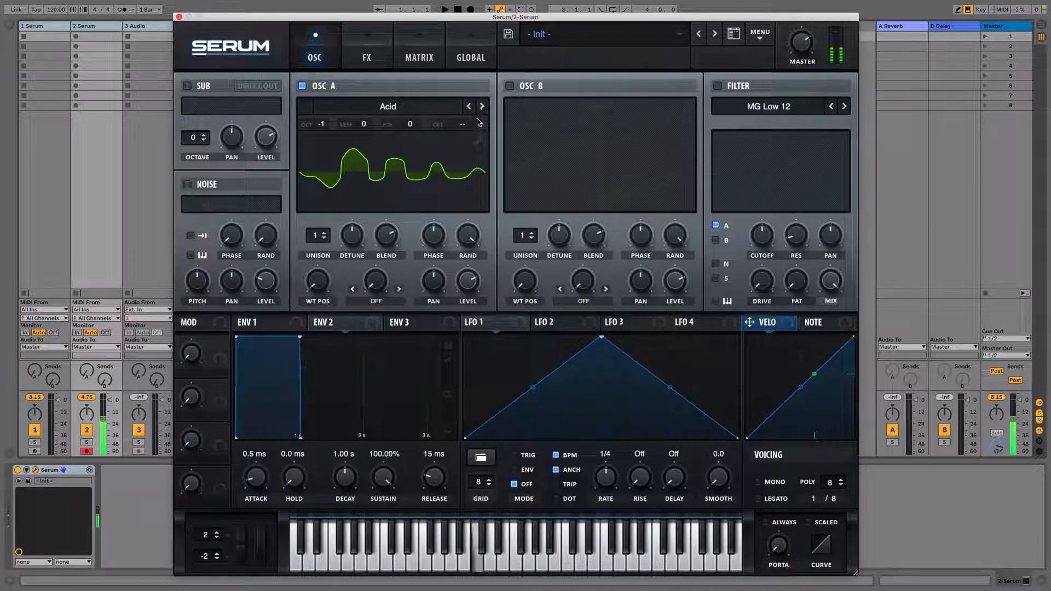
{"action": "left_click", "coordinate": [471, 109]}
{"action": "left_click", "coordinate": [480, 109]}
{"action": "left_click", "coordinate": [480, 109]}
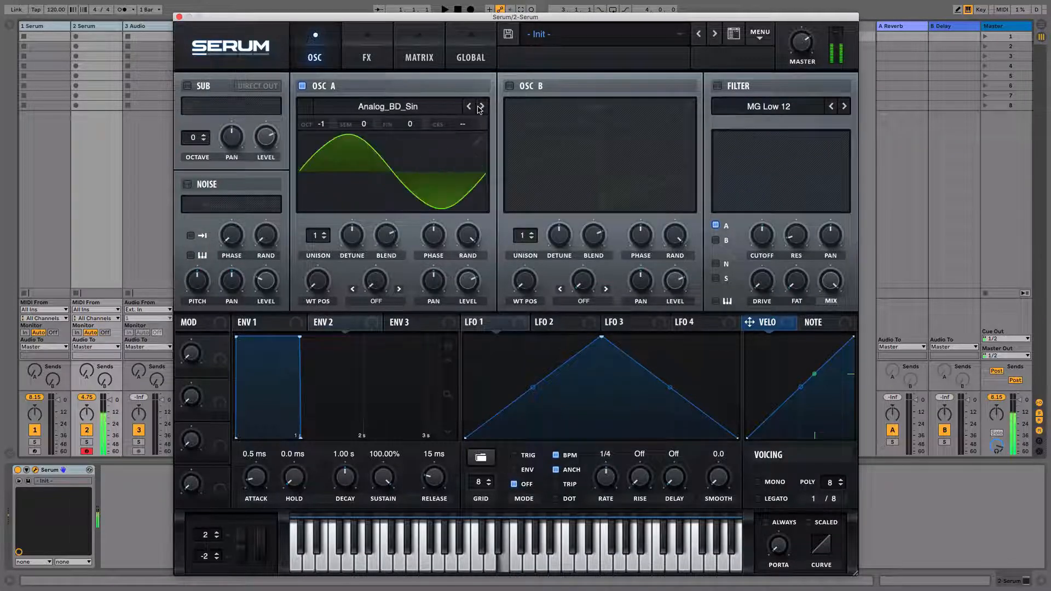
{"action": "left_click", "coordinate": [480, 109]}
{"action": "left_click", "coordinate": [480, 108]}
{"action": "left_click", "coordinate": [480, 109]}
{"action": "left_click", "coordinate": [480, 109]}
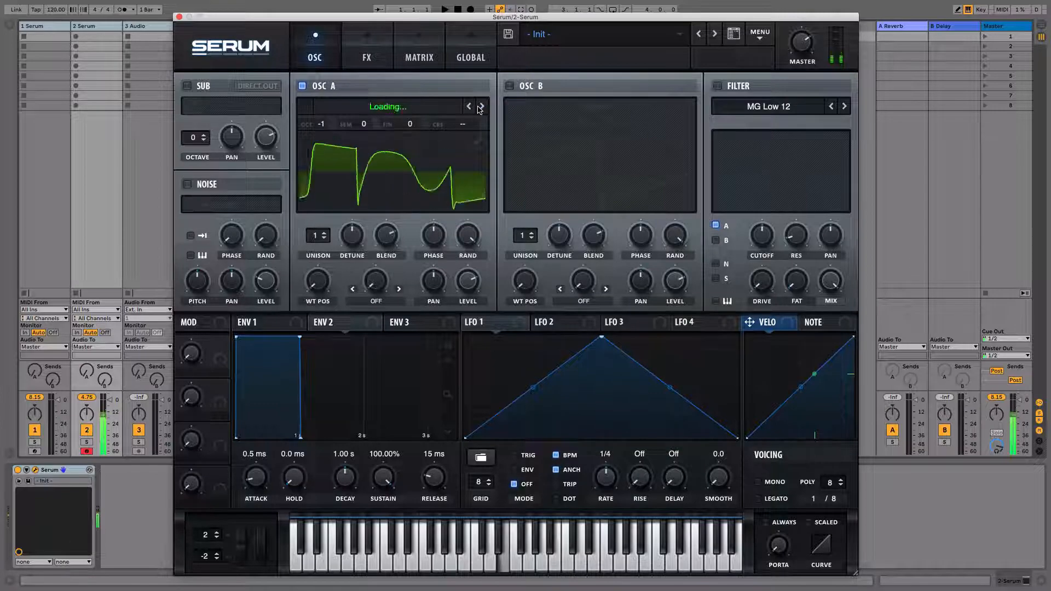
{"action": "left_click", "coordinate": [480, 109]}
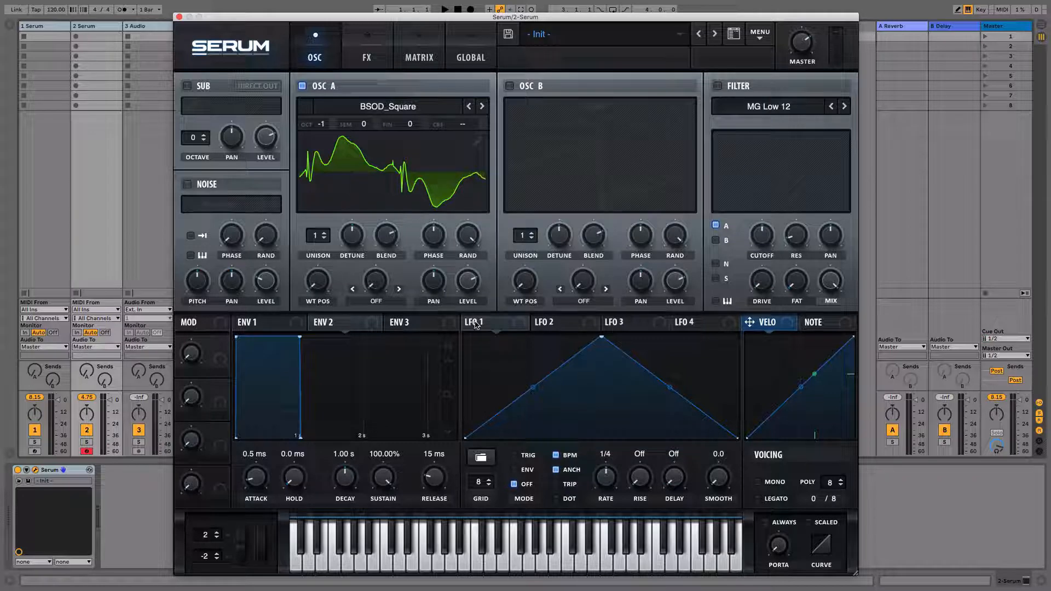
- Look through LFOs 1 to 4 and return to LFO 1
{"action": "left_click", "coordinate": [555, 324]}
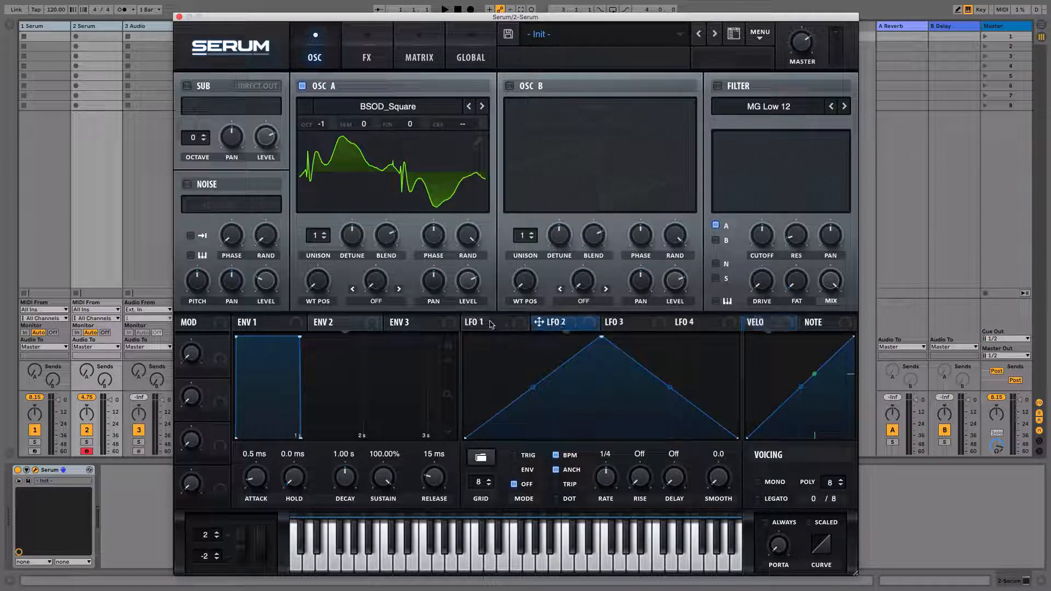
{"action": "left_click", "coordinate": [496, 327]}
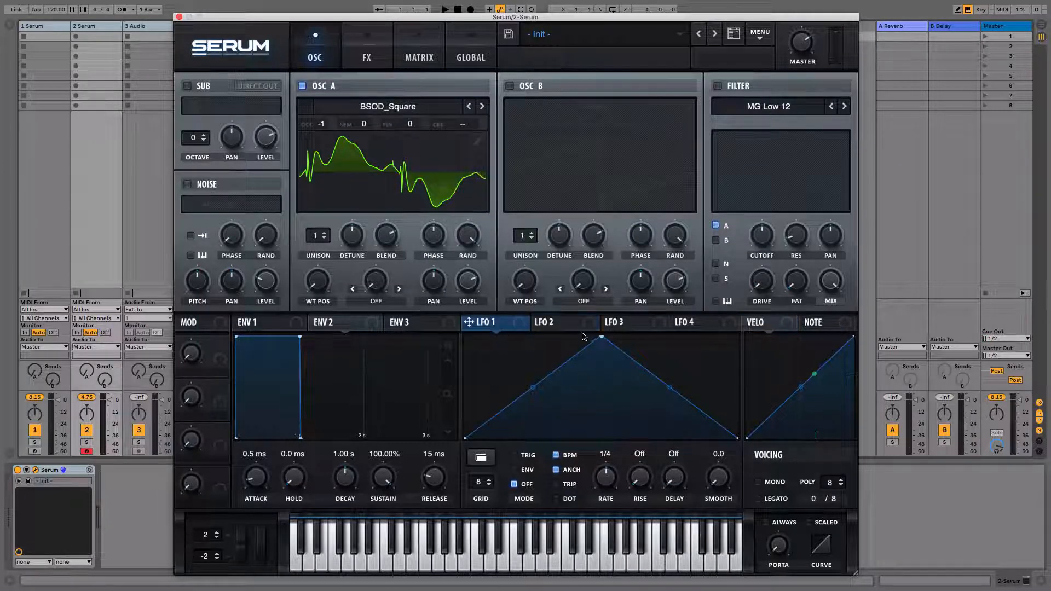
{"action": "left_click", "coordinate": [565, 327]}
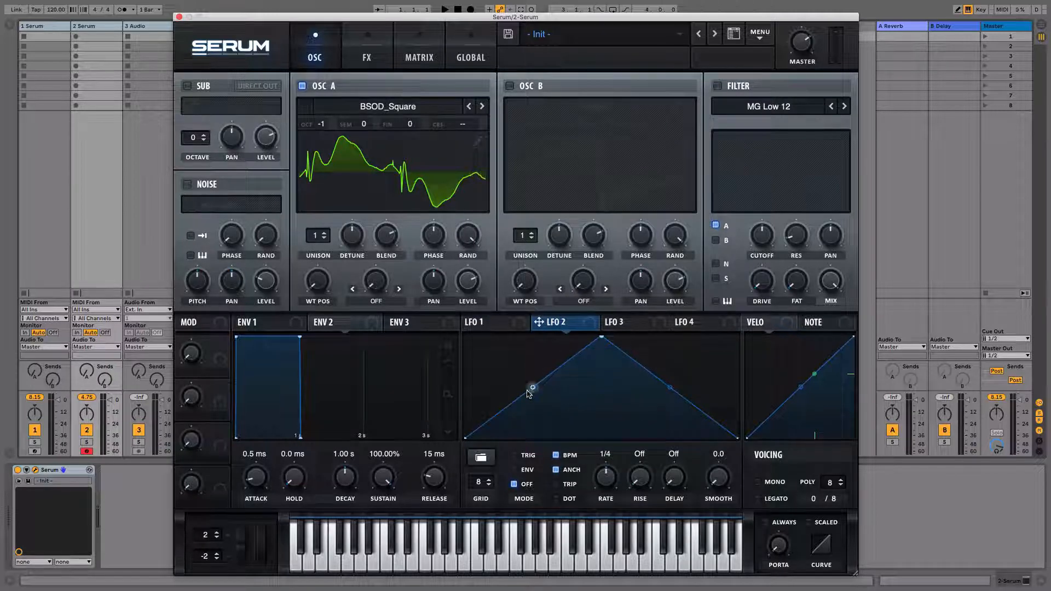
{"action": "left_click", "coordinate": [653, 329]}
{"action": "left_click", "coordinate": [700, 327]}
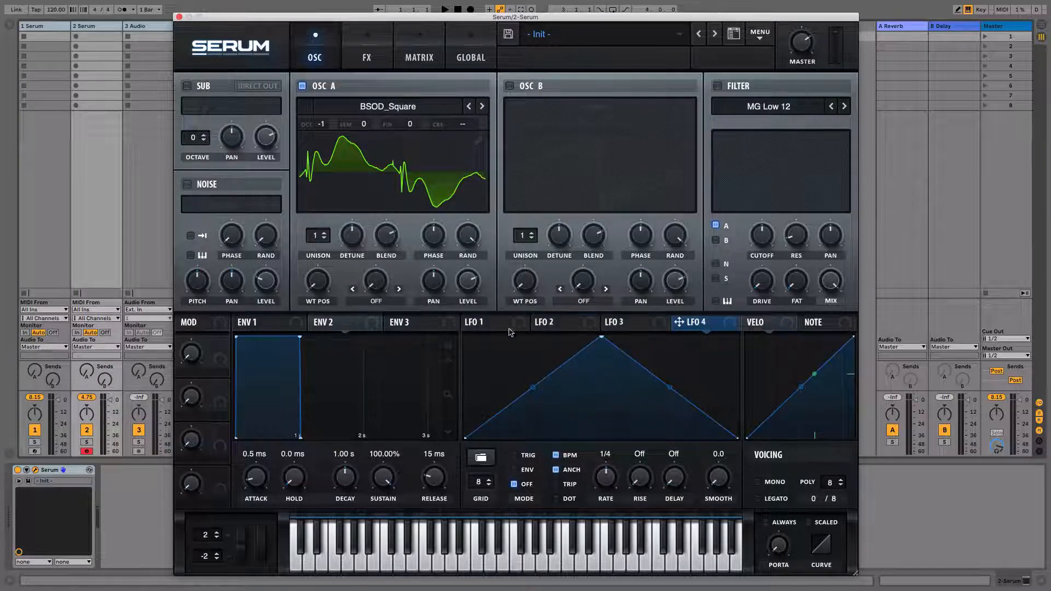
{"action": "left_click", "coordinate": [477, 329]}
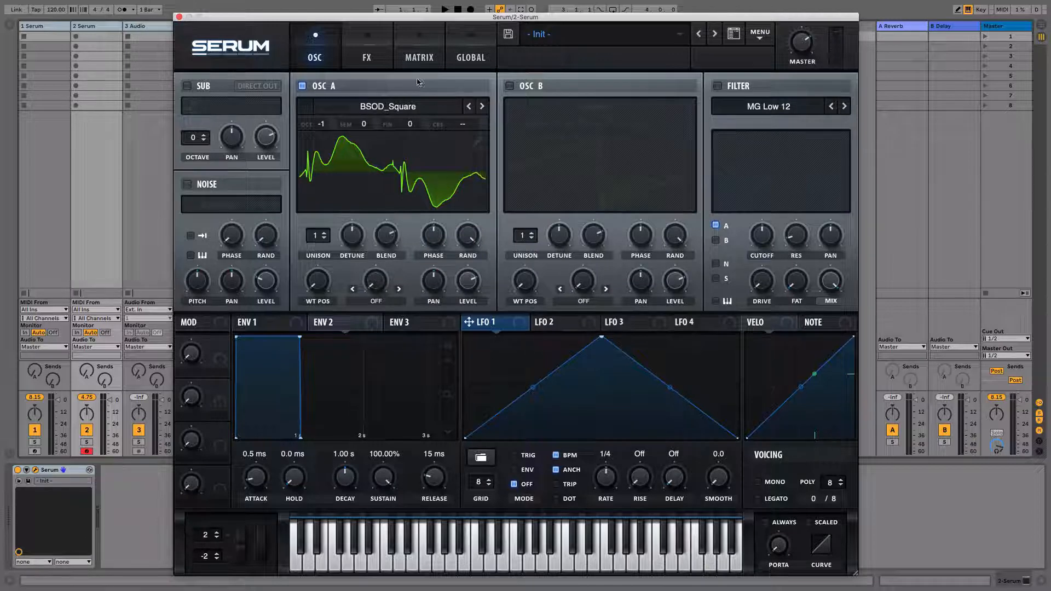
- Assign LFO 1 to oscillator A's pan, try smaller modulation amounts such as 24, and raise the amount back to a wide range
{"action": "left_click_drag", "start_coordinate": [469, 323], "coordinate": [434, 281]}
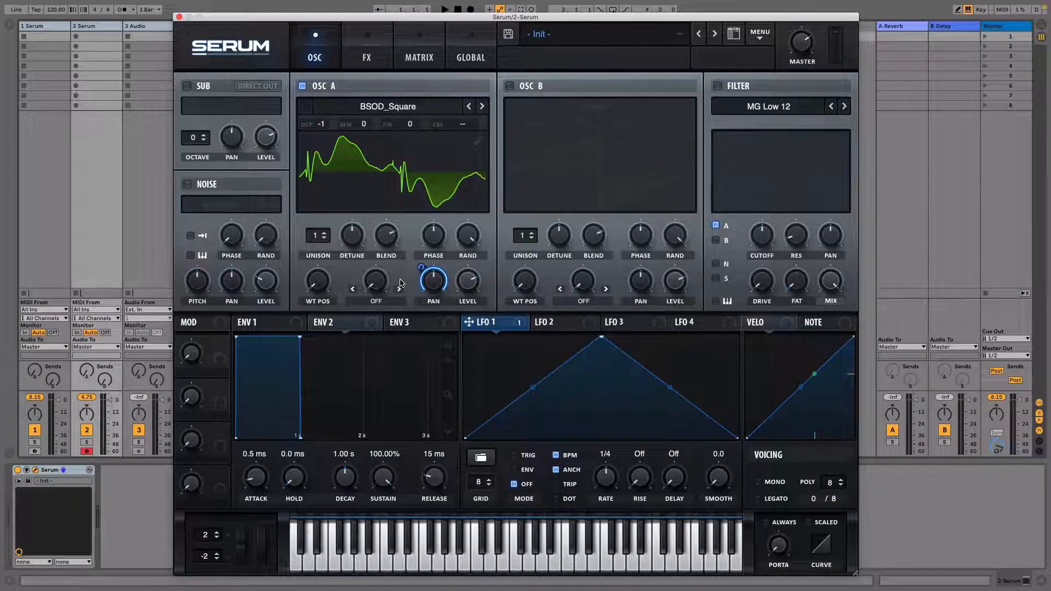
{"action": "key", "text": "a"}
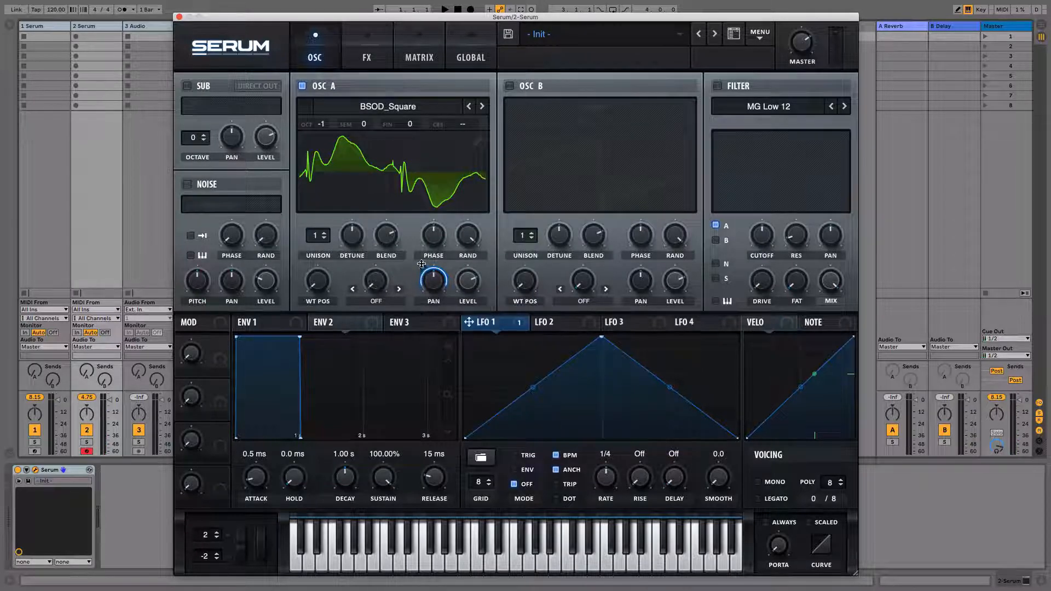
{"action": "mouse_move", "coordinate": [421, 267]}
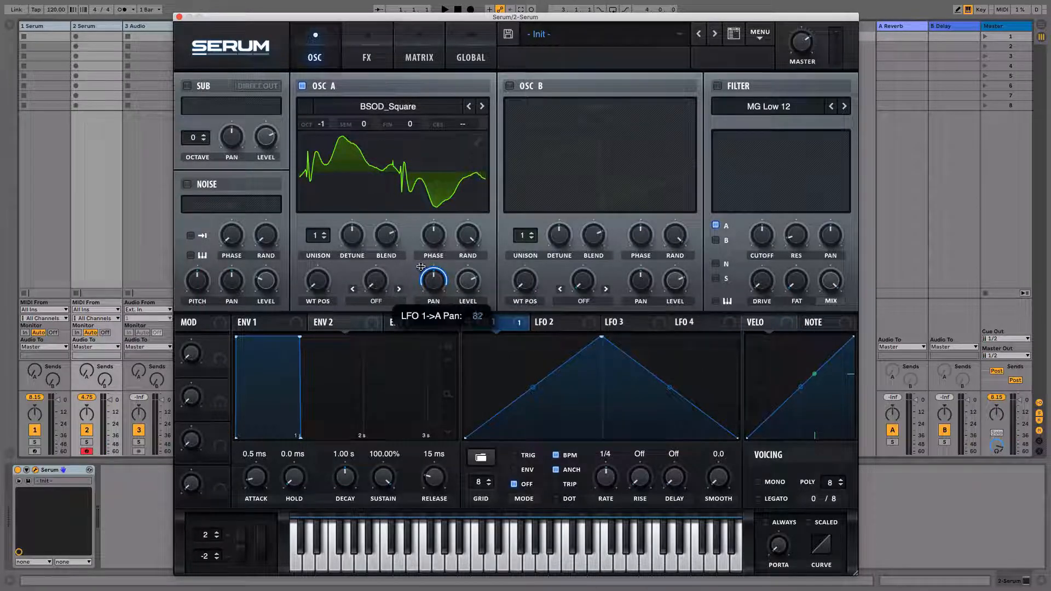
{"action": "left_click_drag", "start_coordinate": [420, 274], "coordinate": [445, 272]}
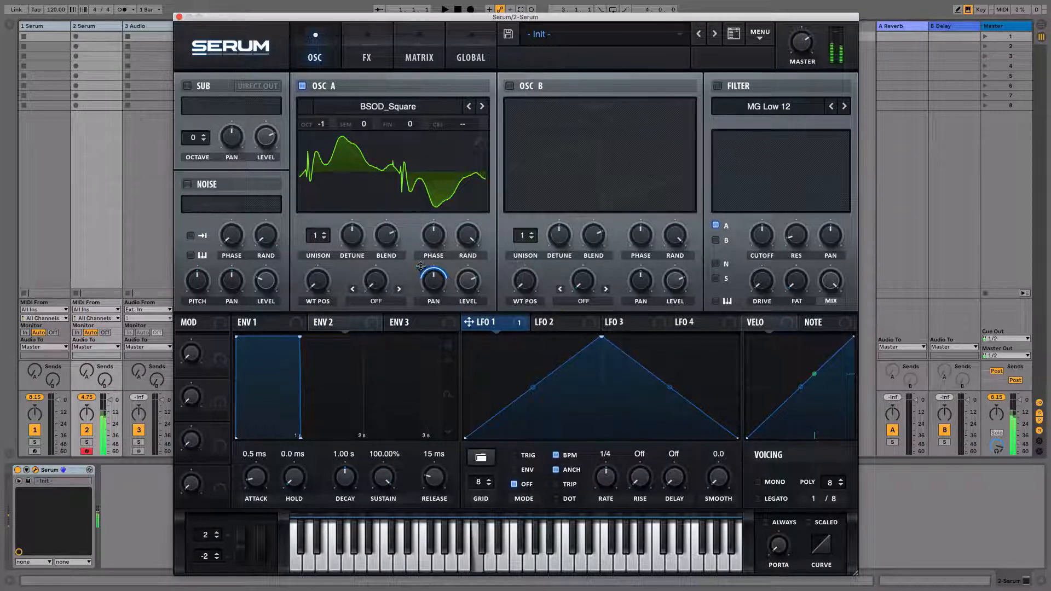
{"action": "left_click_drag", "start_coordinate": [422, 266], "coordinate": [422, 301]}
{"action": "mouse_move", "coordinate": [421, 266]}
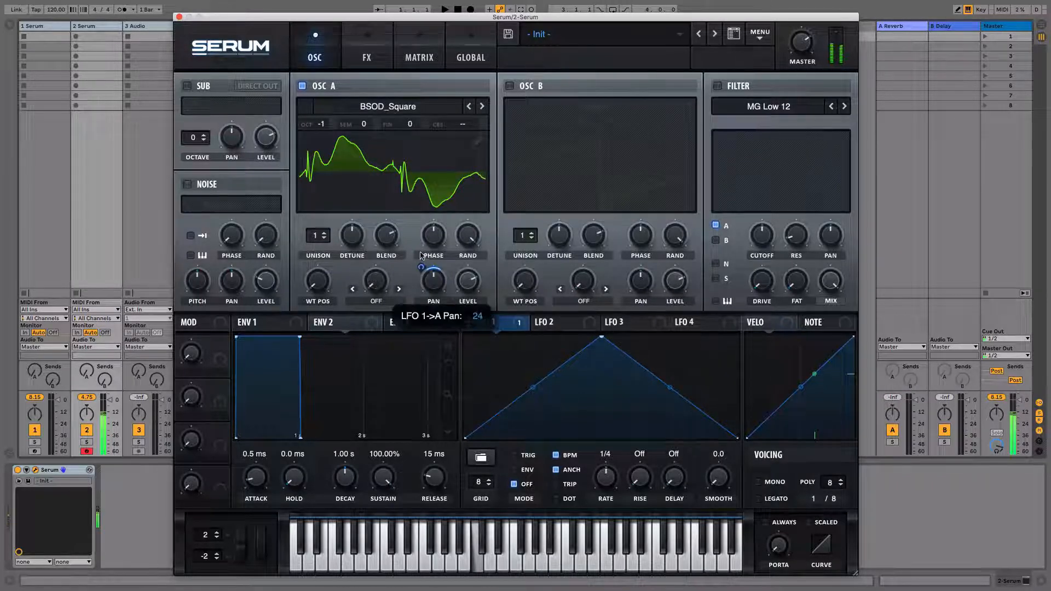
{"action": "left_click_drag", "start_coordinate": [420, 253], "coordinate": [420, 216]}
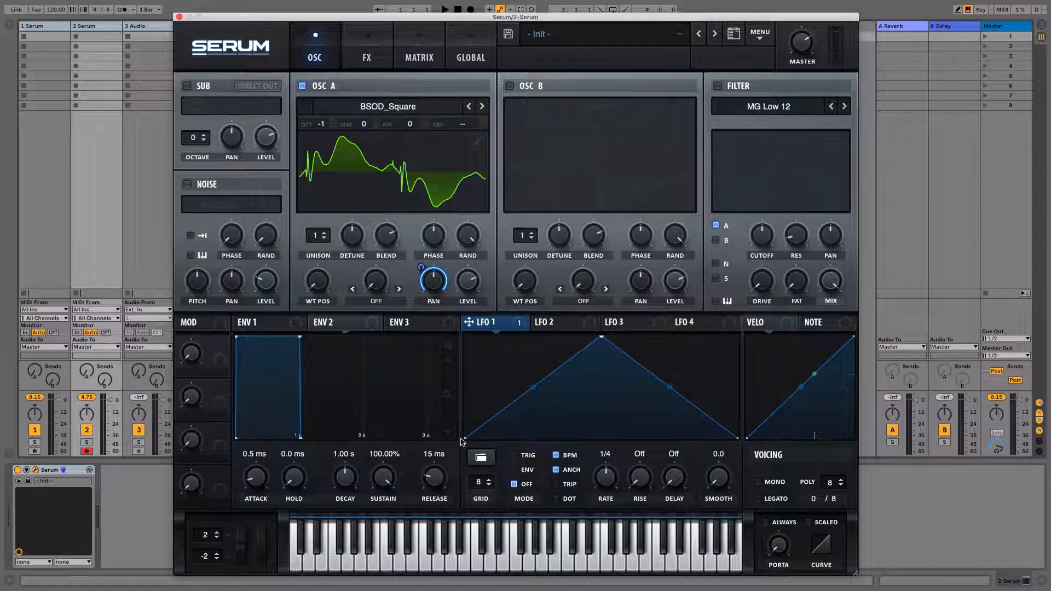
- Bend the rising and falling segments of the LFO 1 triangle upward into a rounded dome
{"action": "mouse_move", "coordinate": [462, 438]}
{"action": "left_mouse_down"}
{"action": "mouse_move", "coordinate": [469, 362]}
{"action": "mouse_move", "coordinate": [466, 437]}
{"action": "left_mouse_up"}
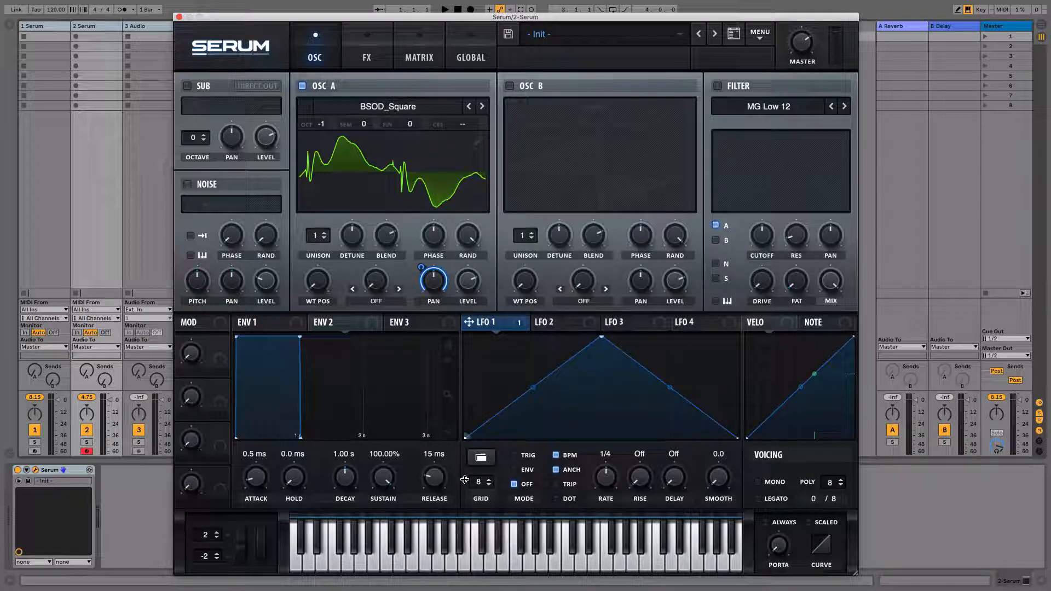
{"action": "left_click_drag", "start_coordinate": [532, 387], "coordinate": [532, 354]}
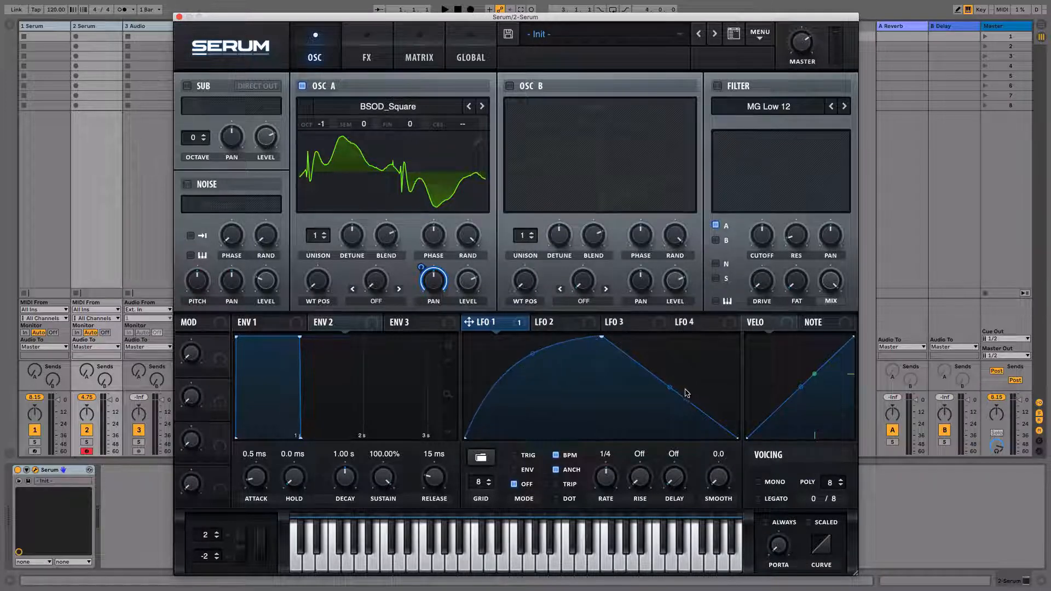
{"action": "left_click_drag", "start_coordinate": [670, 389], "coordinate": [669, 351]}
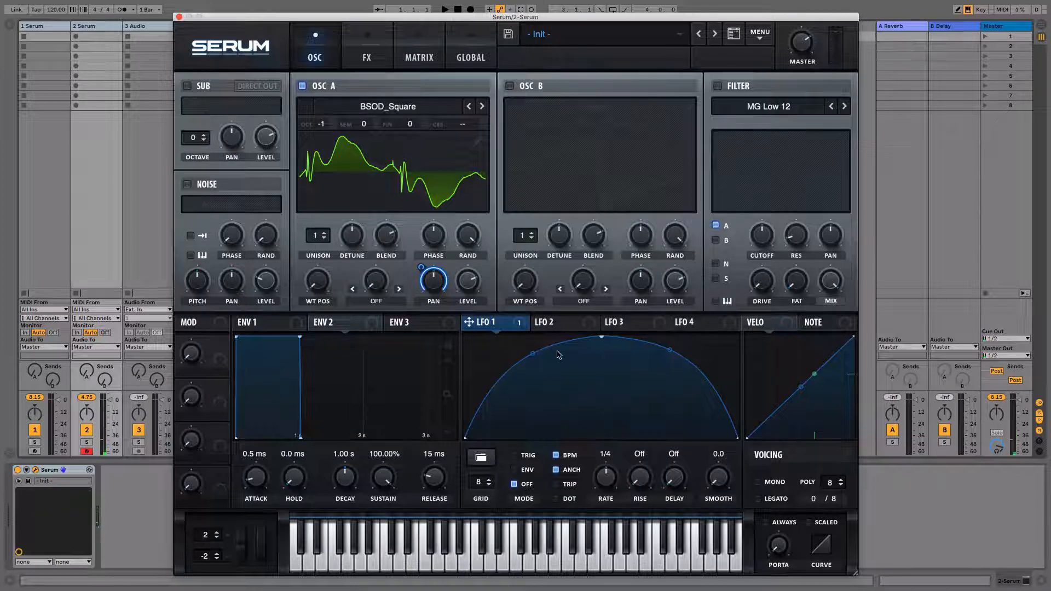
- Reshape LFO 1 into a sine-like wave, with end and centre points at mid-height, a peak at one quarter and a trough at three quarters
{"action": "left_click_drag", "start_coordinate": [467, 437], "coordinate": [466, 386]}
{"action": "left_click_drag", "start_coordinate": [601, 336], "coordinate": [603, 385]}
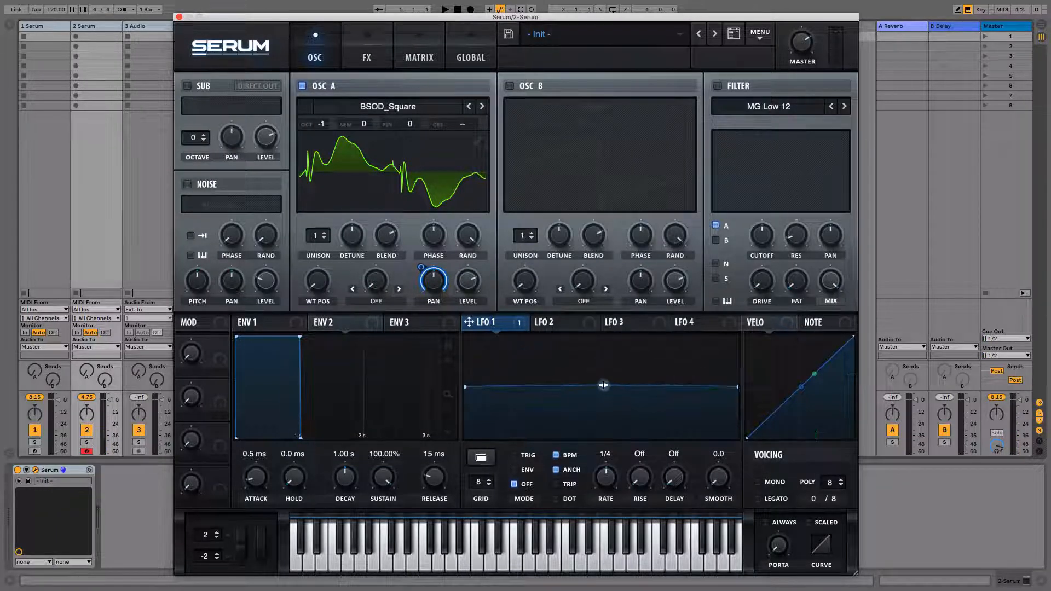
{"action": "double_click", "coordinate": [534, 384]}
{"action": "left_click_drag", "start_coordinate": [535, 385], "coordinate": [533, 328]}
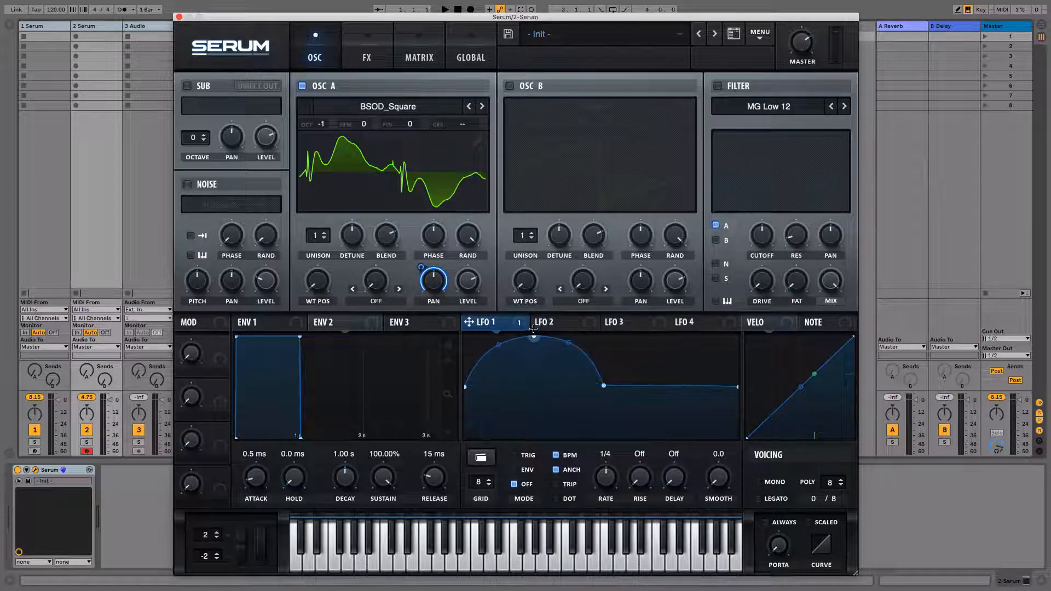
{"action": "left_click_drag", "start_coordinate": [675, 386], "coordinate": [632, 436]}
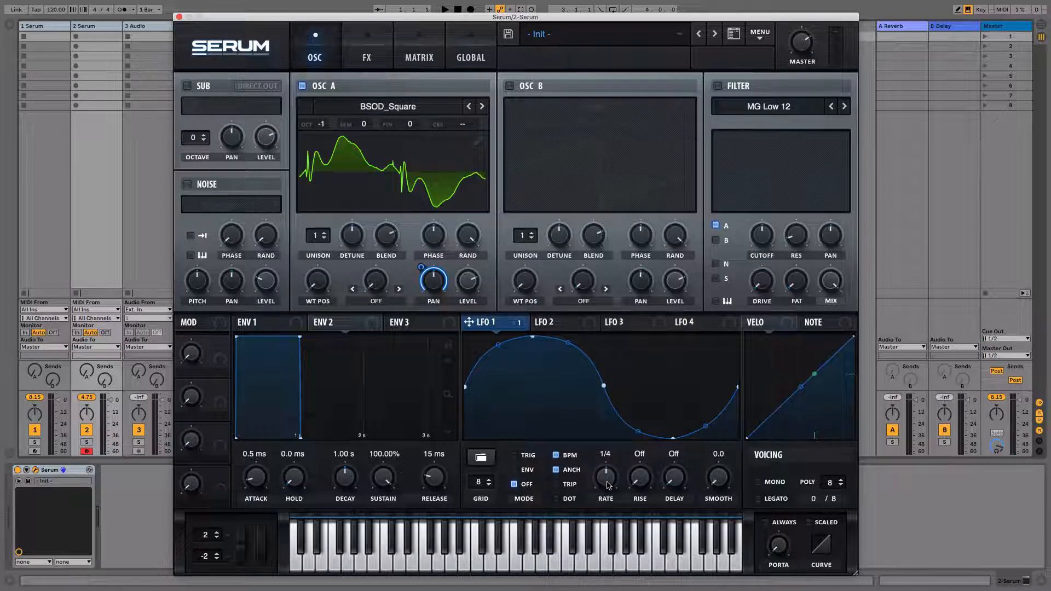
- Try faster LFO 1 rates up to the fast setting, and set the rate to 1/8
{"action": "left_click_drag", "start_coordinate": [606, 485], "coordinate": [612, 435]}
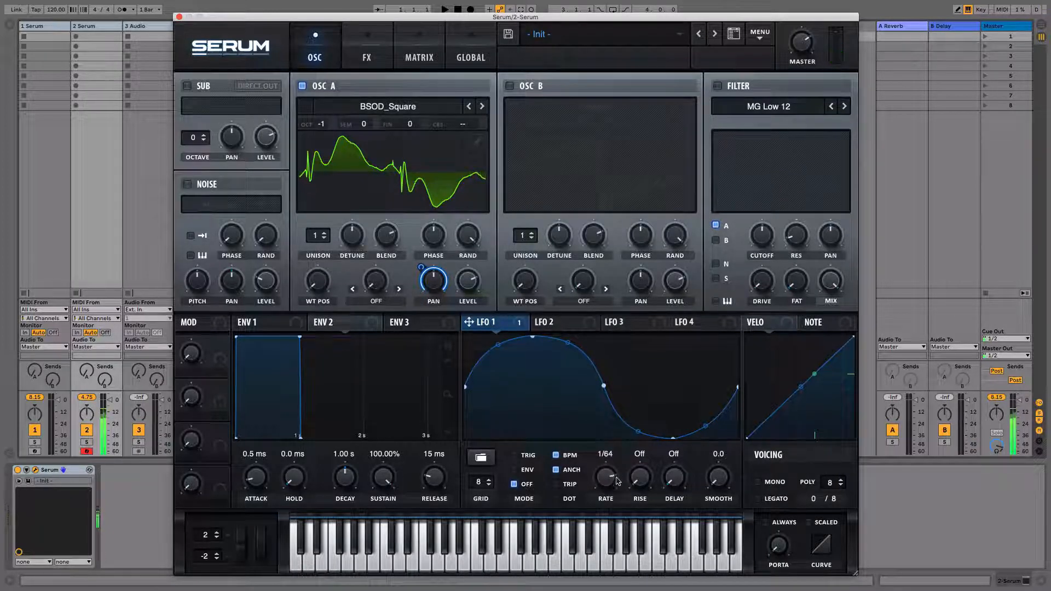
{"action": "left_click_drag", "start_coordinate": [535, 422], "coordinate": [604, 442]}
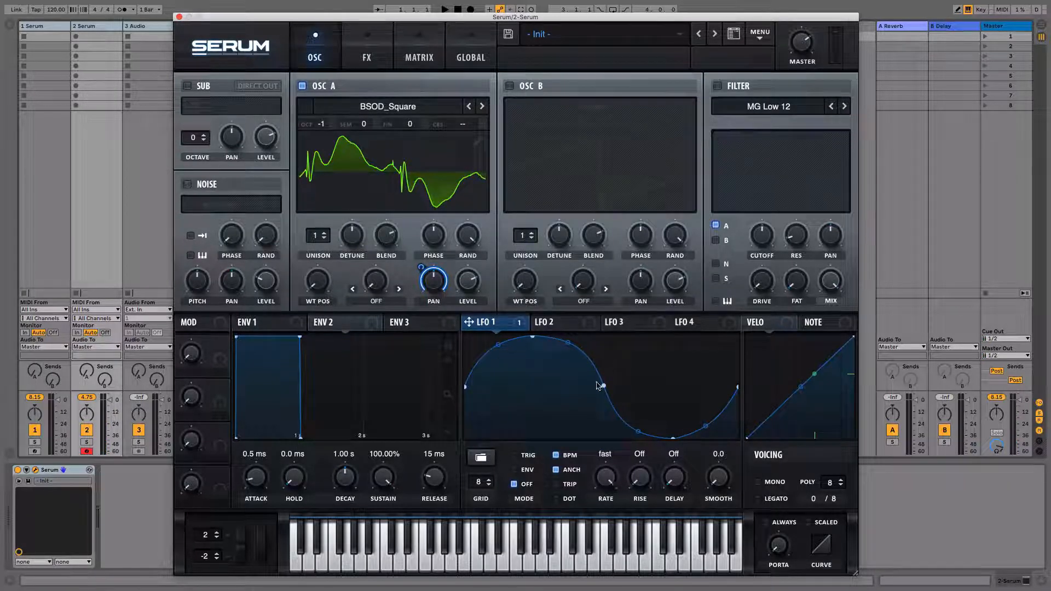
{"action": "left_click_drag", "start_coordinate": [608, 482], "coordinate": [606, 459]}
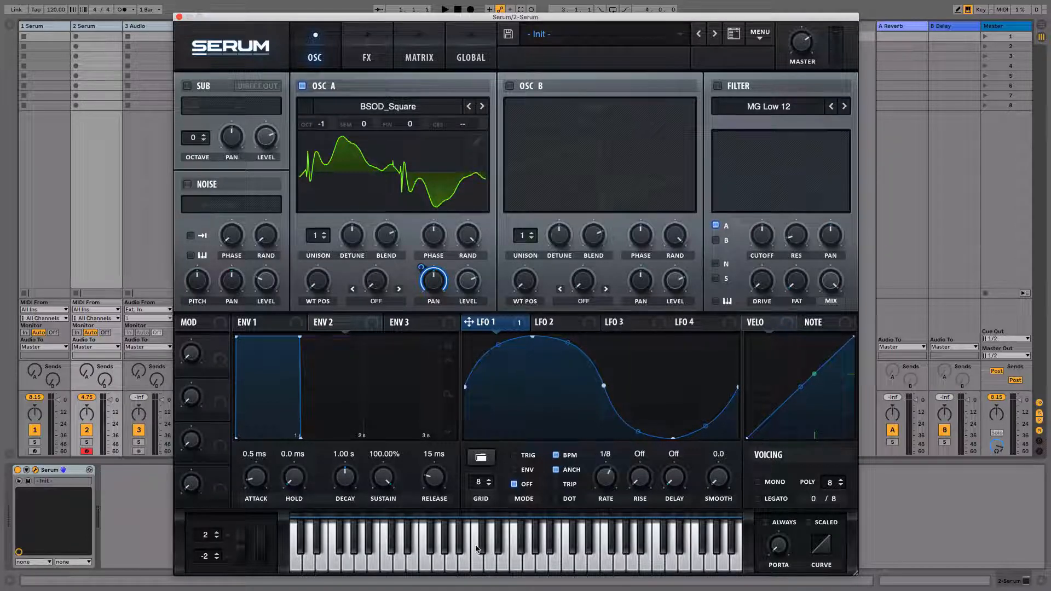
- Try the Basic preset shapes sine, saw down and triangle on LFO 1
{"action": "left_click", "coordinate": [484, 461]}
{"action": "mouse_move", "coordinate": [481, 457]}
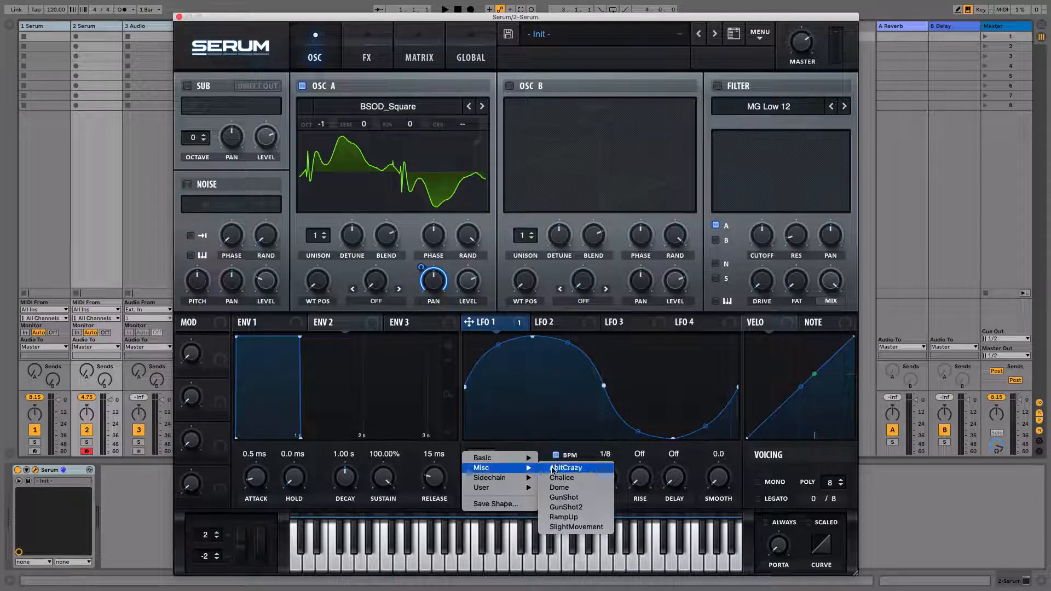
{"action": "mouse_move", "coordinate": [530, 478]}
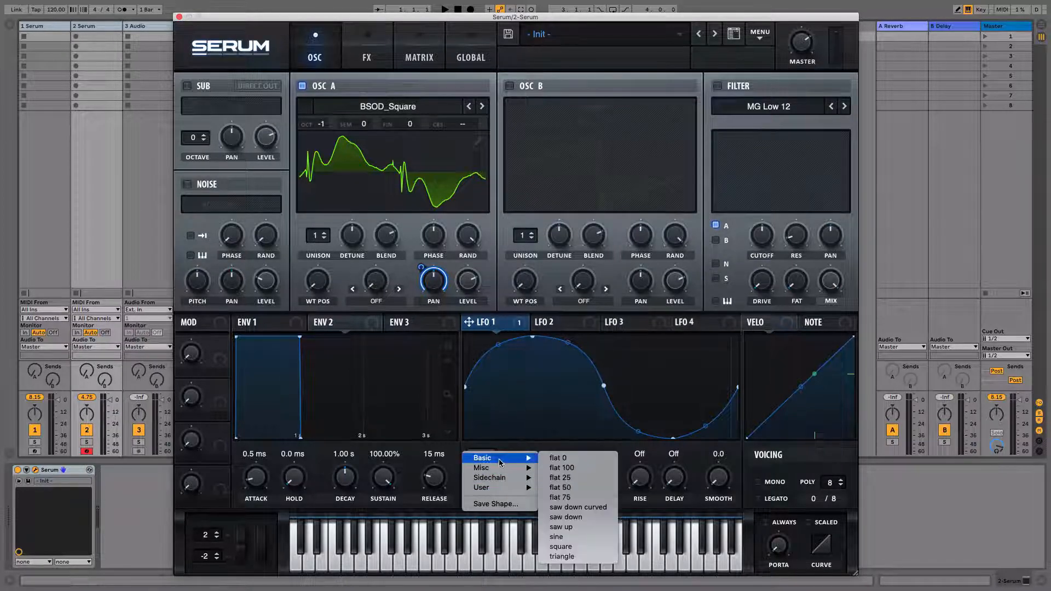
{"action": "left_click", "coordinate": [559, 538]}
{"action": "left_click", "coordinate": [484, 458]}
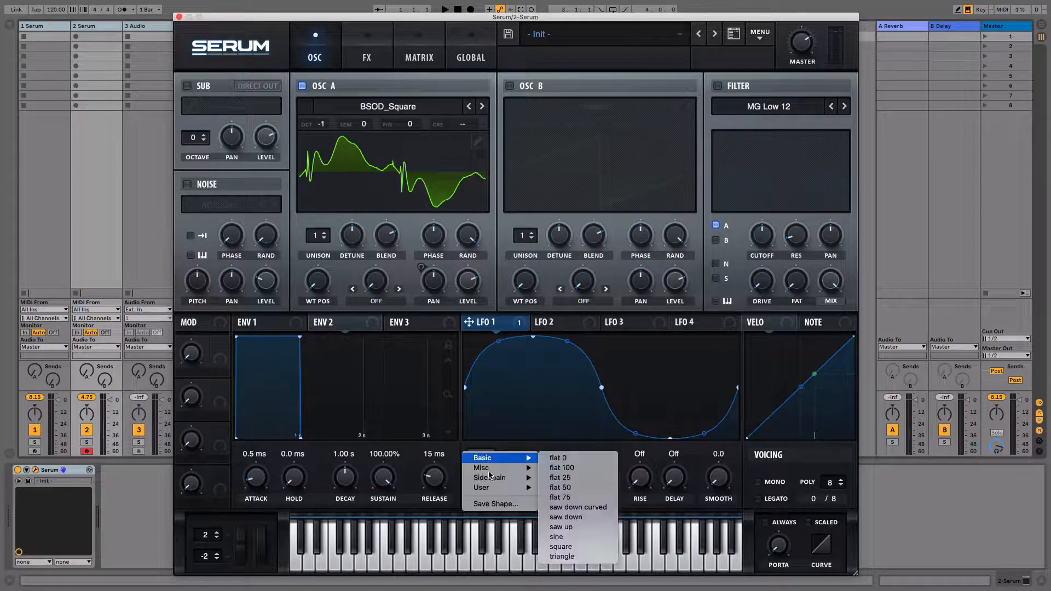
{"action": "mouse_move", "coordinate": [500, 459]}
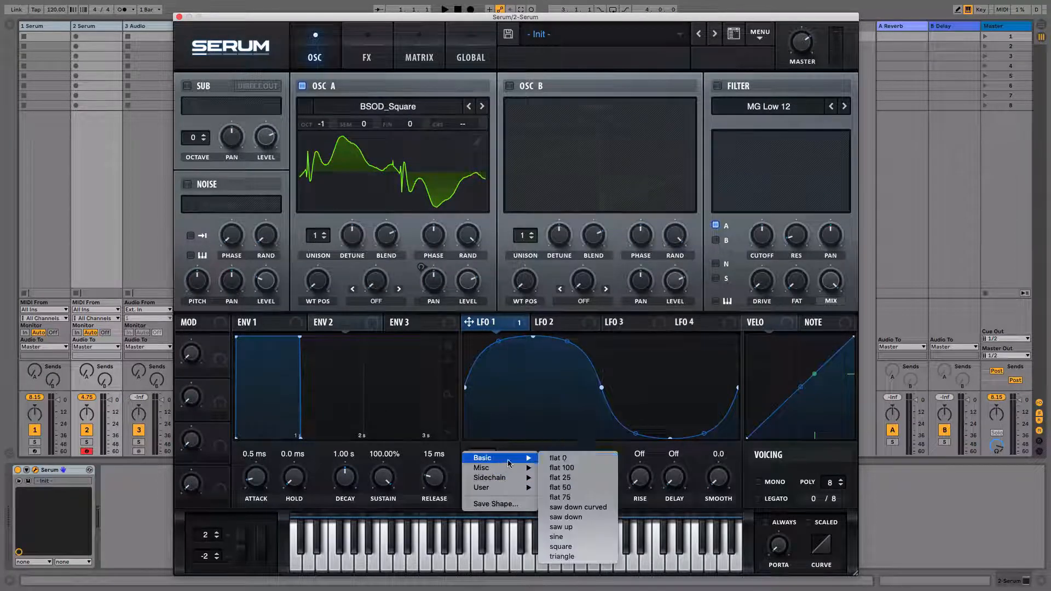
{"action": "left_click", "coordinate": [582, 518]}
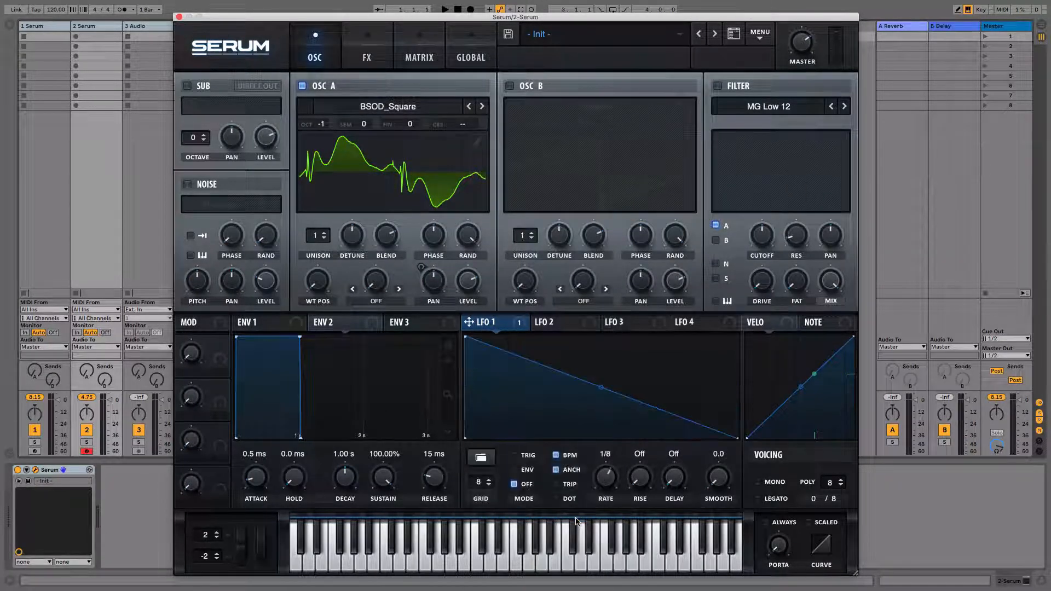
{"action": "left_click", "coordinate": [481, 457]}
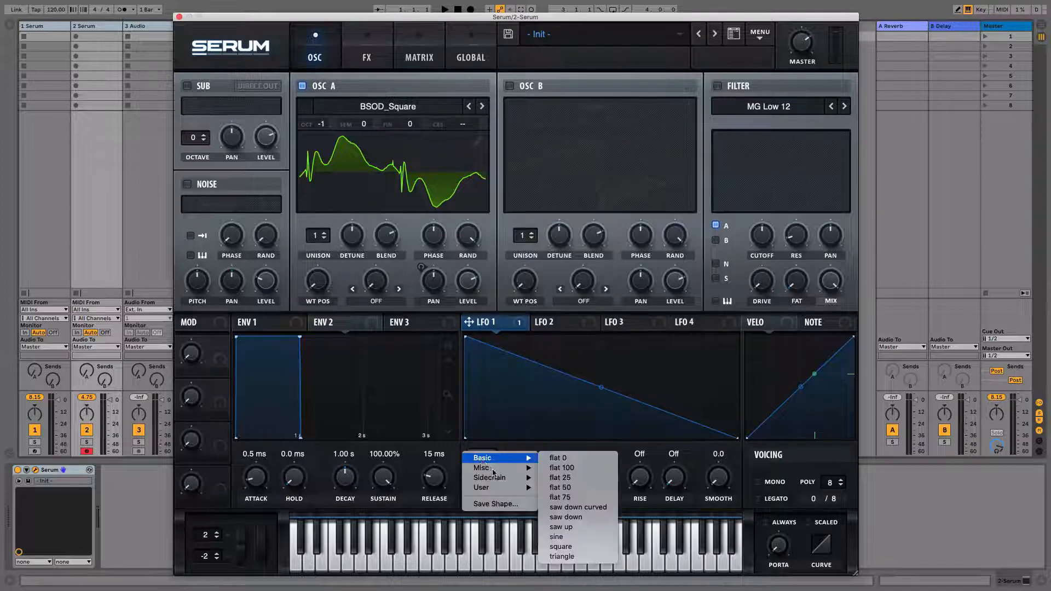
{"action": "left_click", "coordinate": [566, 556]}
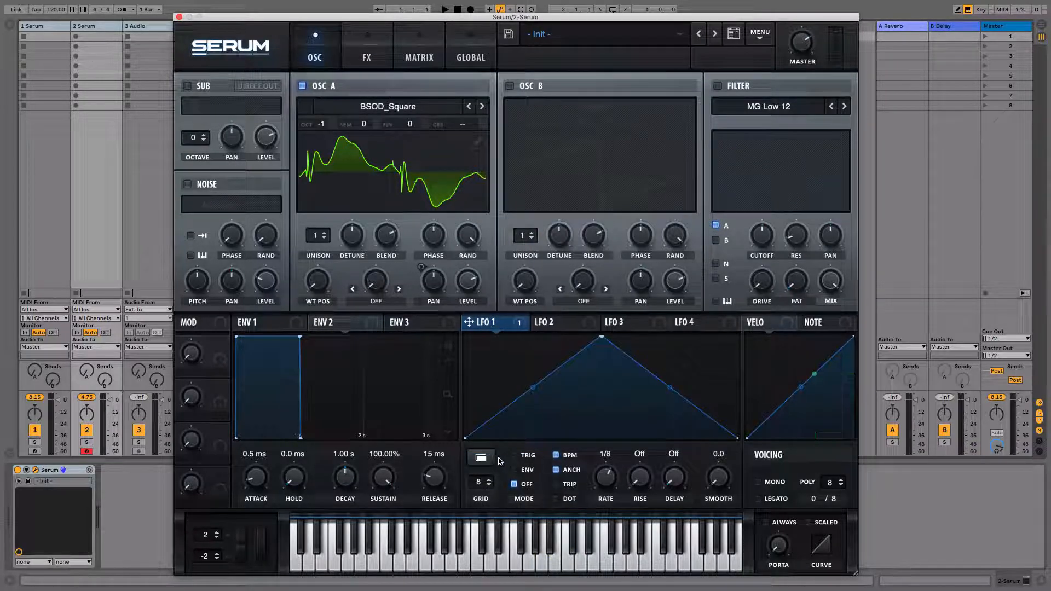
- Load the Sidechain preset shape SC1 into LFO 1 and play a note to hear it
{"action": "left_click", "coordinate": [481, 457]}
{"action": "mouse_move", "coordinate": [486, 478]}
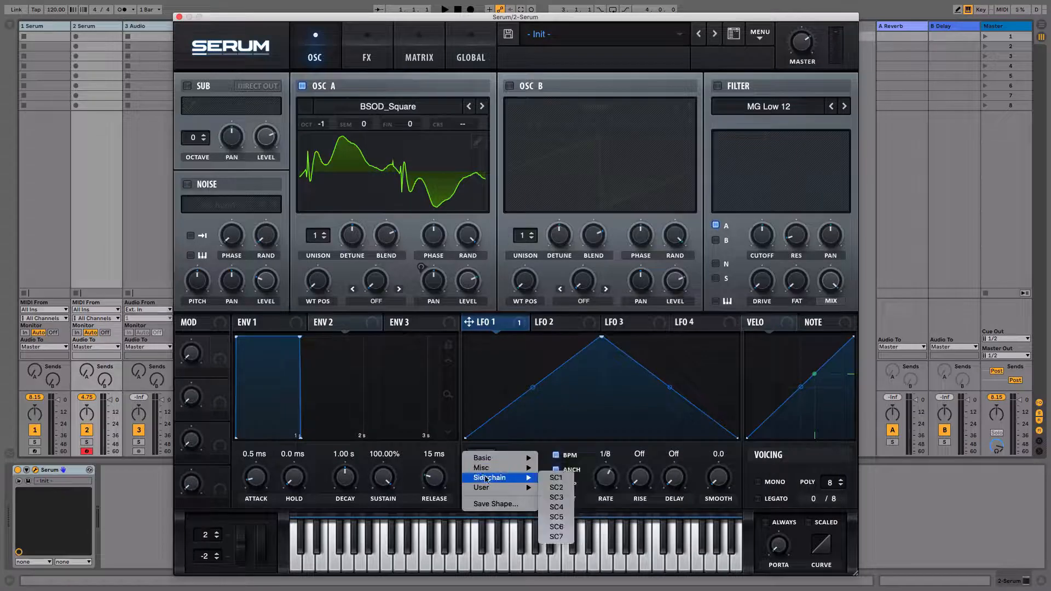
{"action": "left_click", "coordinate": [556, 478]}
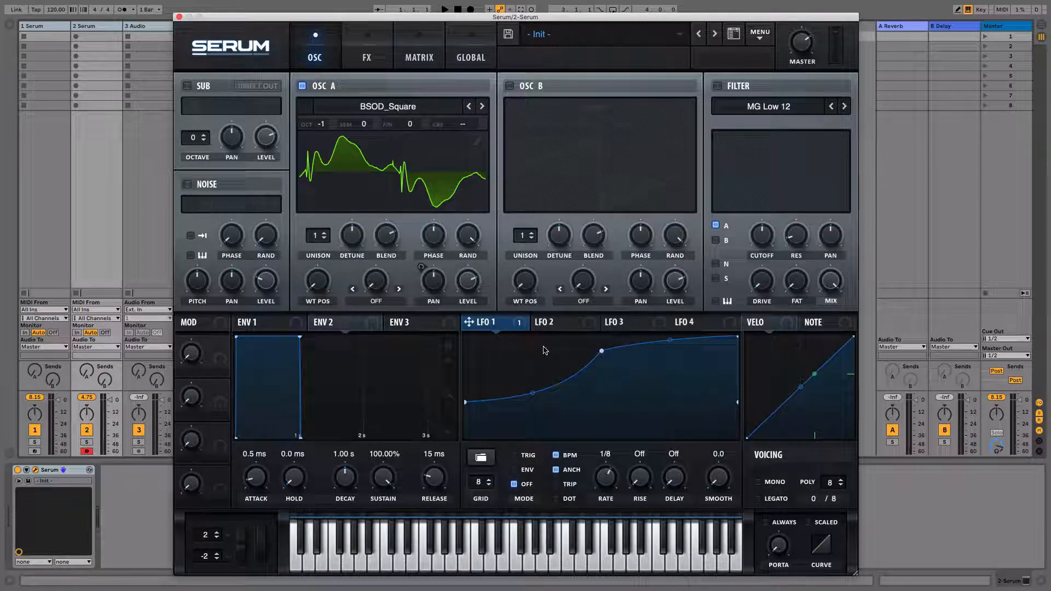
{"action": "key", "text": "a"}
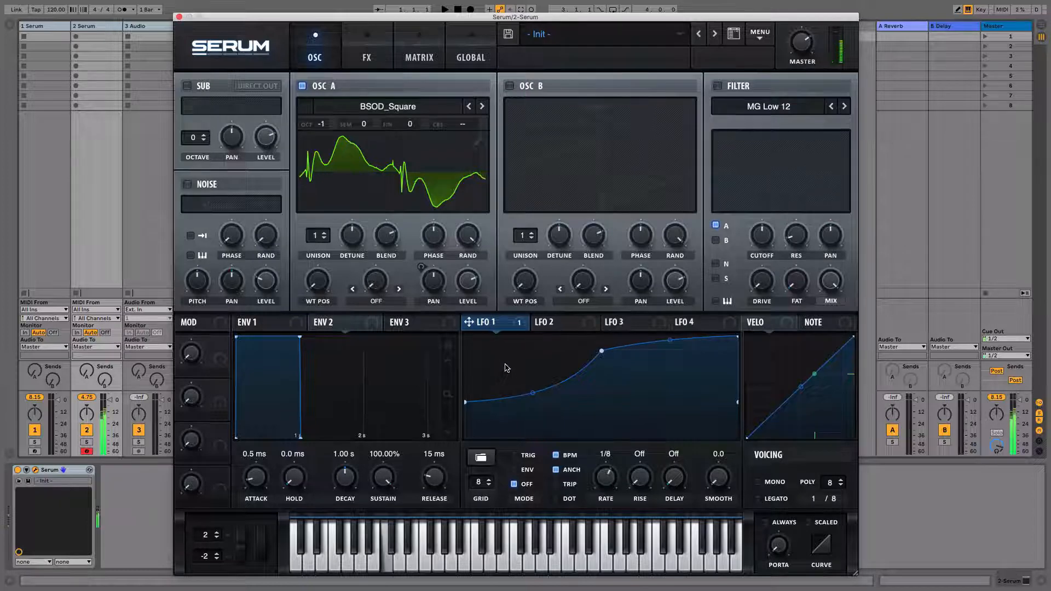
- Move LFO 1's modulation from oscillator A's pan to its level, and set the LFO rate to 1/4
{"action": "right_click", "coordinate": [434, 281]}
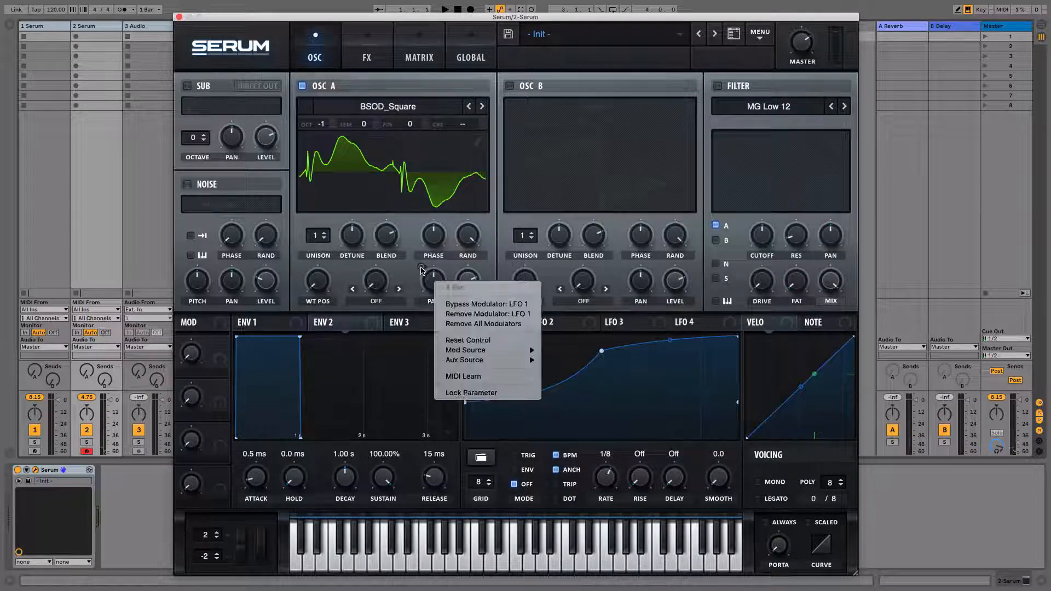
{"action": "left_click", "coordinate": [461, 319]}
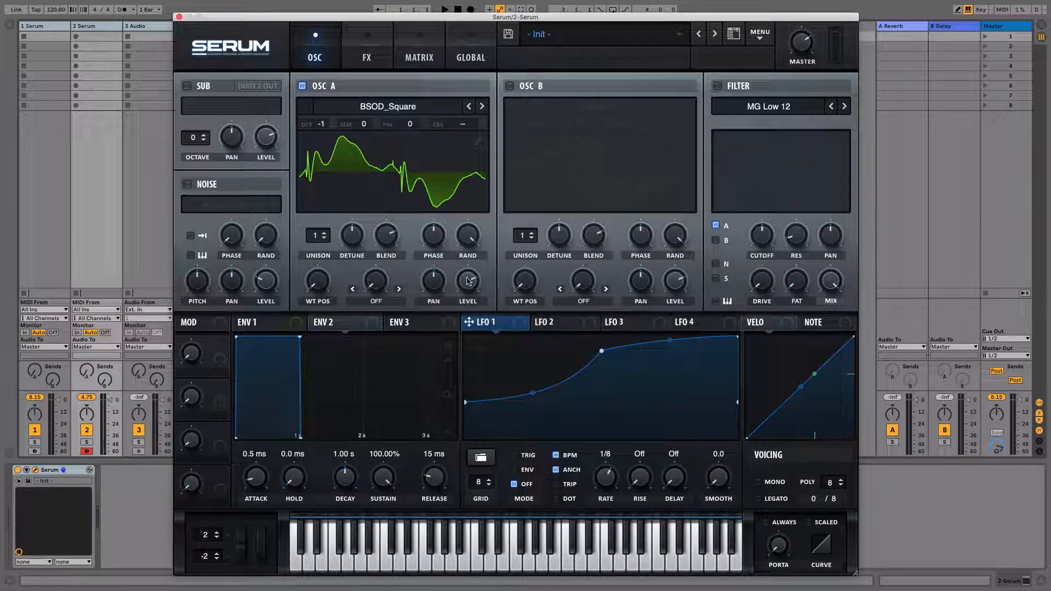
{"action": "left_click_drag", "start_coordinate": [469, 323], "coordinate": [462, 244]}
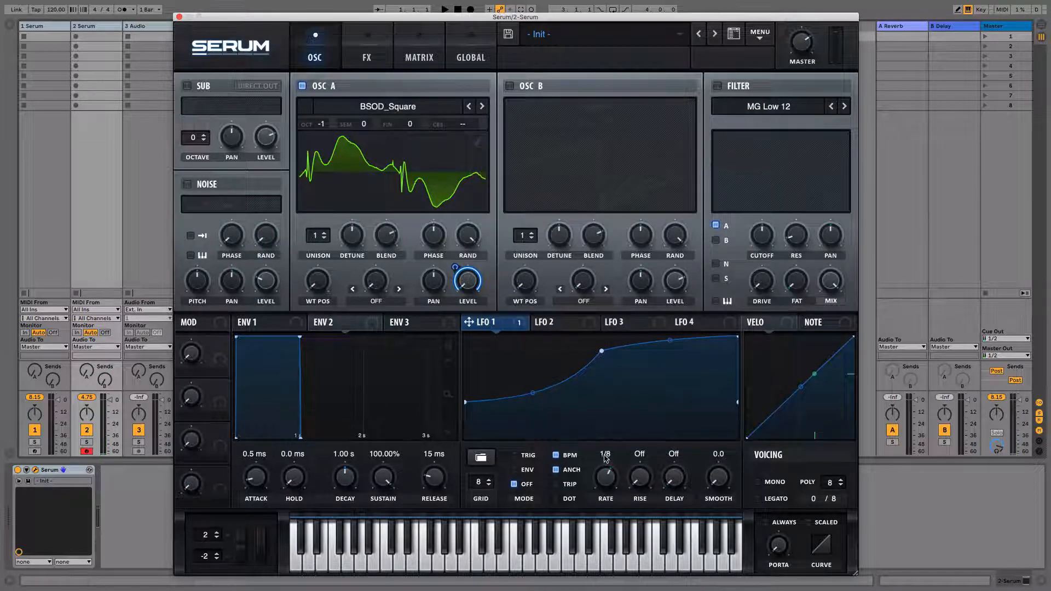
{"action": "left_click_drag", "start_coordinate": [606, 482], "coordinate": [606, 486]}
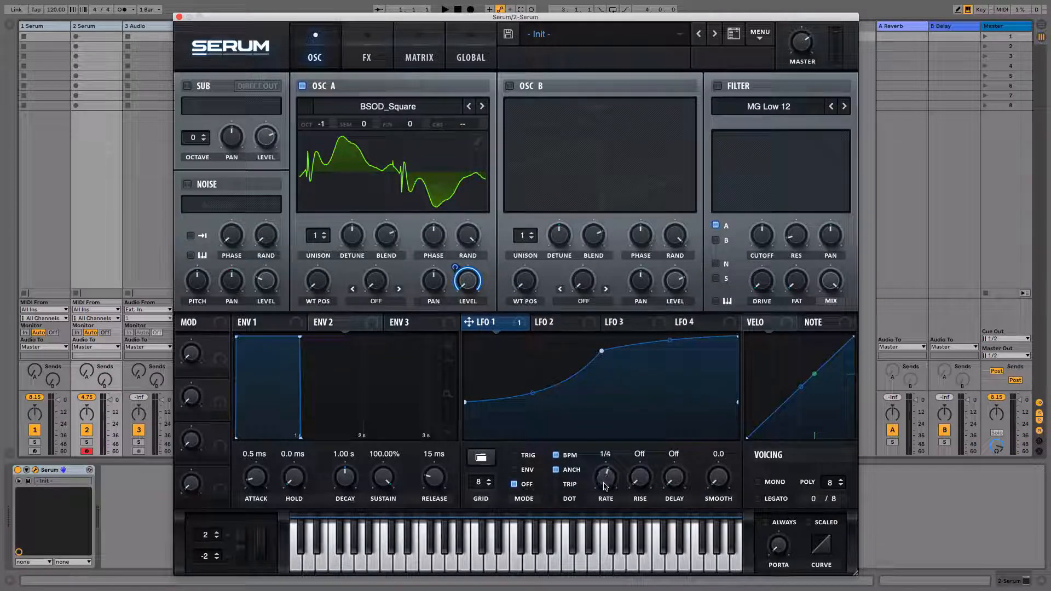
{"action": "key", "text": "a"}
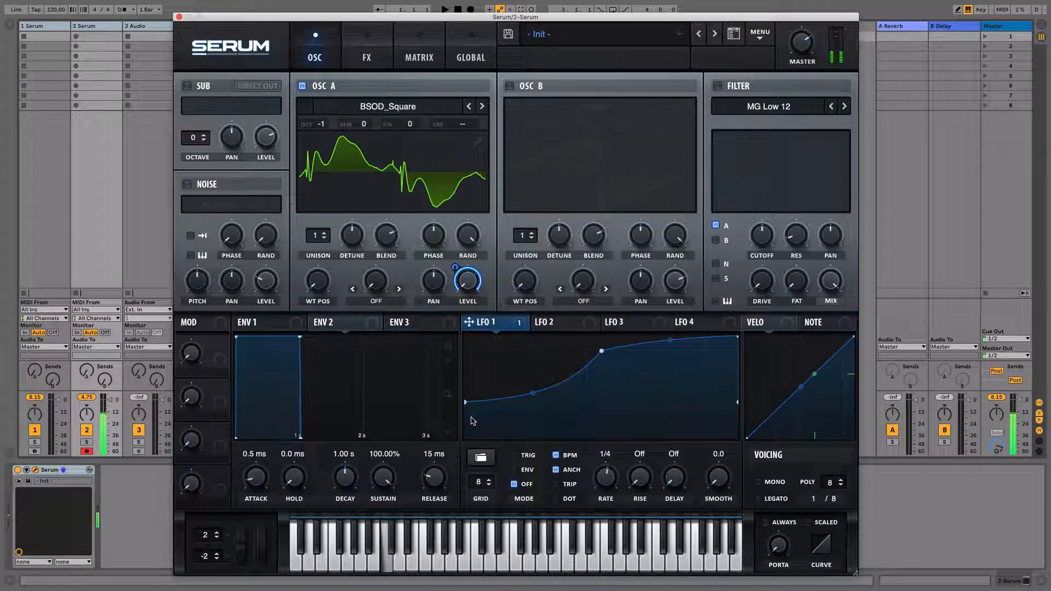
- Try the Sidechain shape SC2 on LFO 1, and replace it with SC5
{"action": "left_click", "coordinate": [484, 458]}
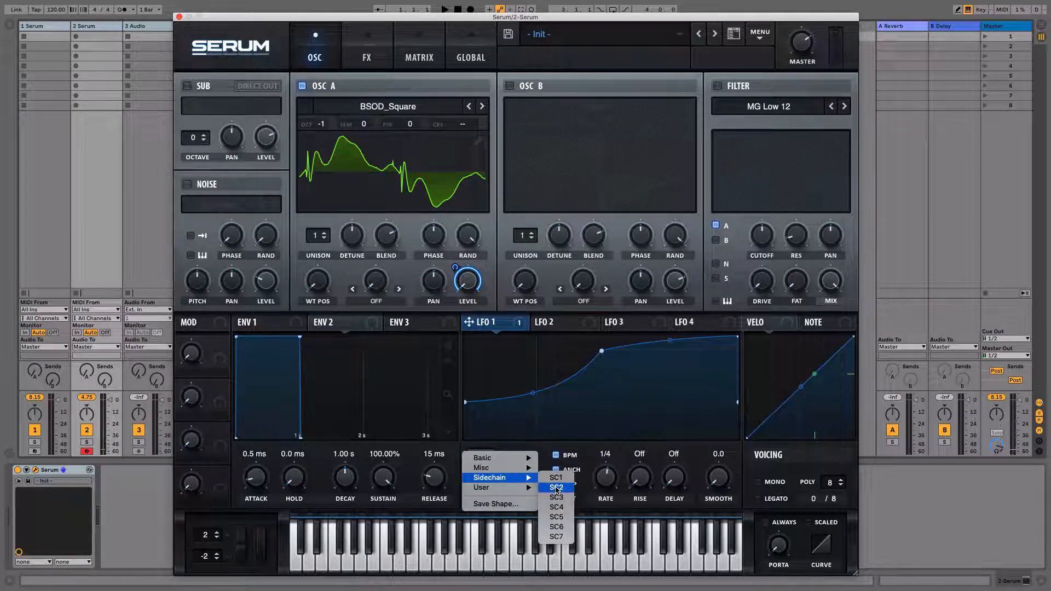
{"action": "left_click", "coordinate": [557, 490]}
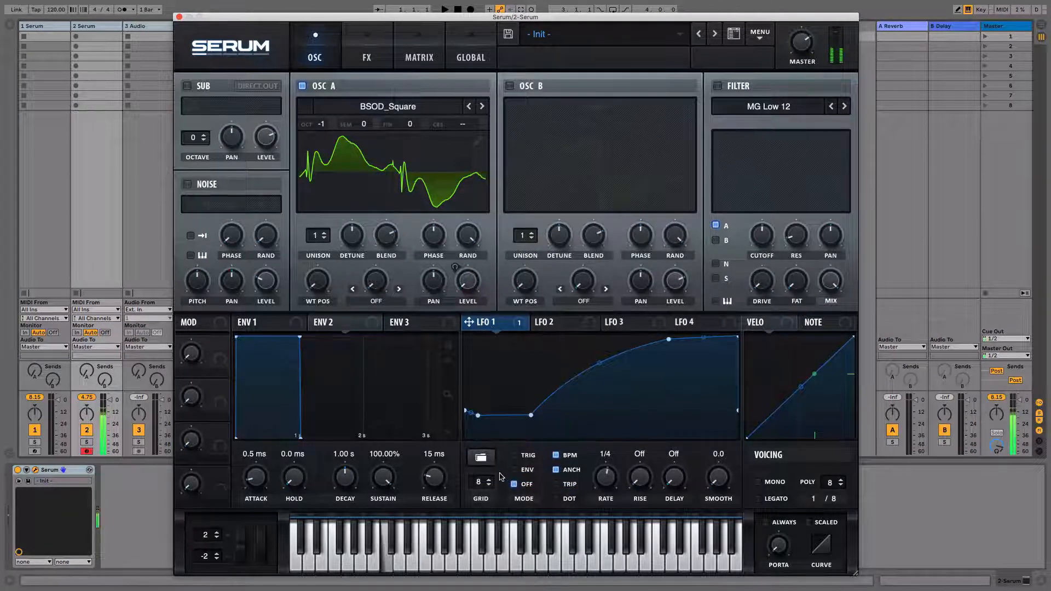
{"action": "left_click", "coordinate": [482, 458]}
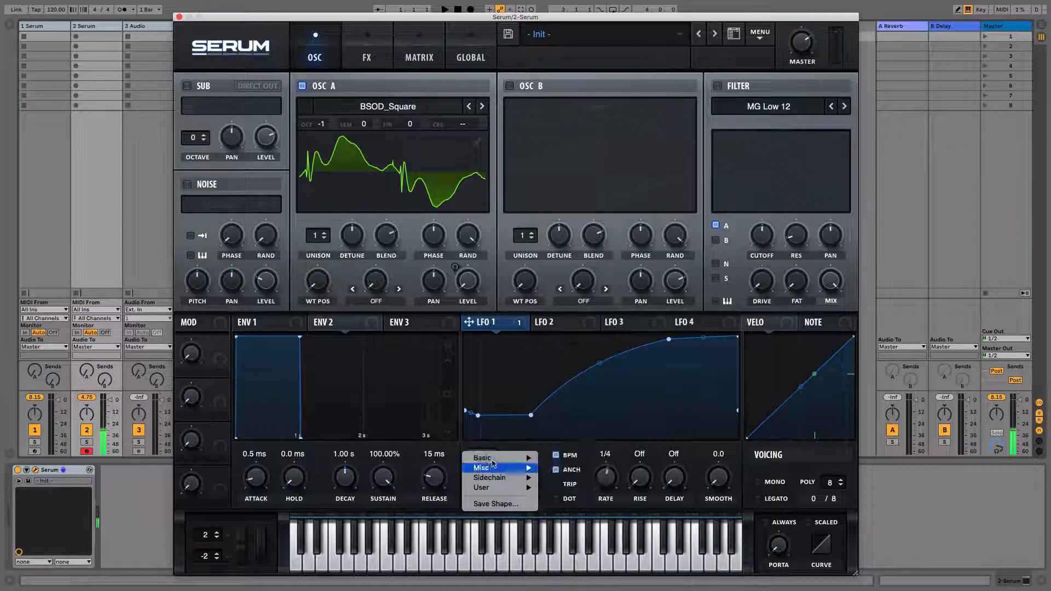
{"action": "mouse_move", "coordinate": [504, 458]}
{"action": "mouse_move", "coordinate": [496, 478]}
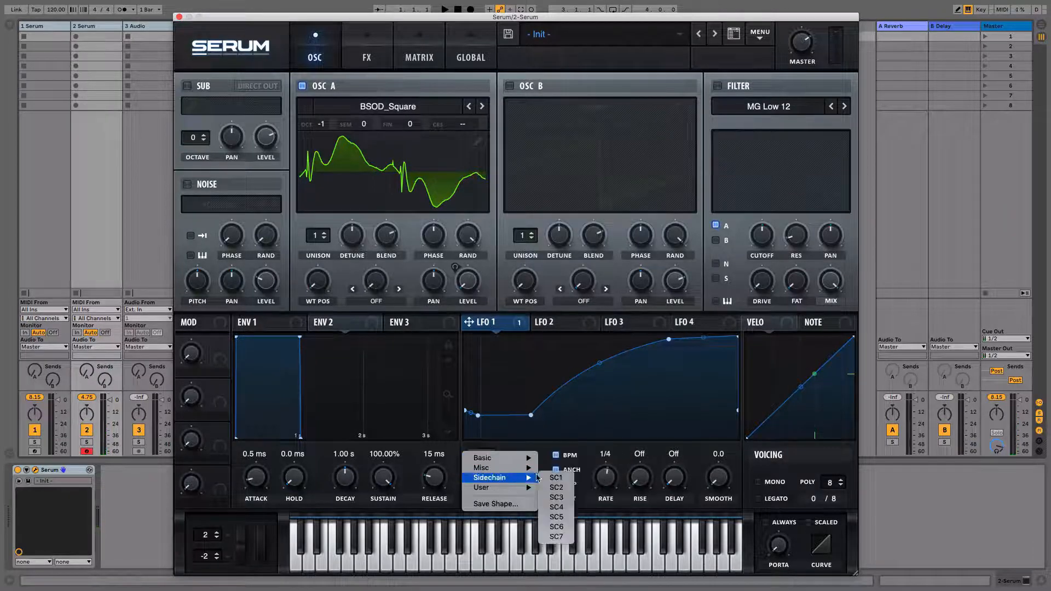
{"action": "left_click", "coordinate": [556, 516]}
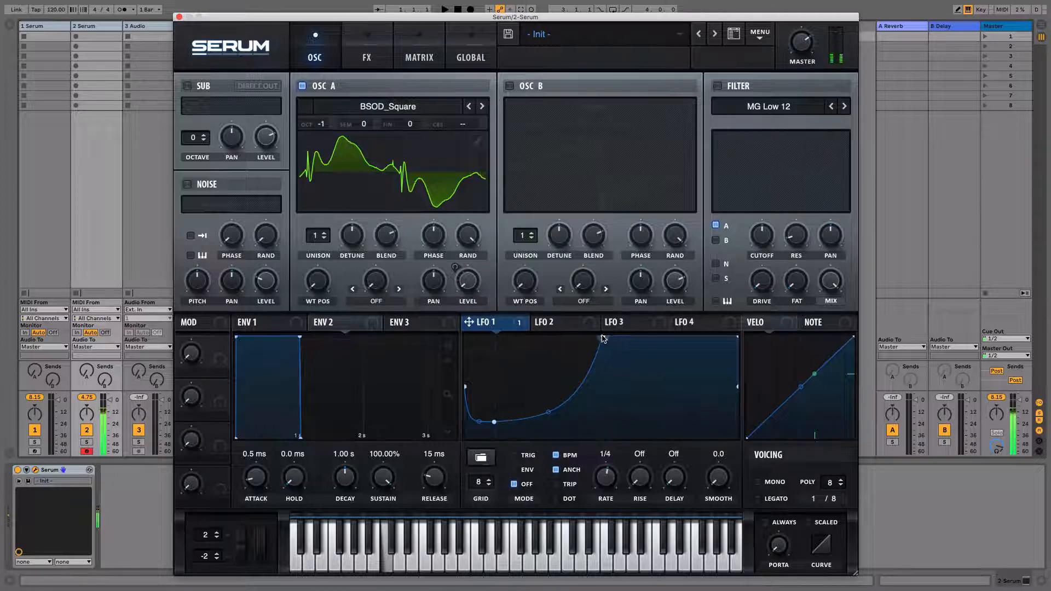
{"action": "mouse_move", "coordinate": [602, 339]}
{"action": "left_mouse_down"}
{"action": "mouse_move", "coordinate": [659, 334]}
{"action": "mouse_move", "coordinate": [593, 330]}
{"action": "mouse_move", "coordinate": [603, 366]}
{"action": "mouse_move", "coordinate": [605, 335]}
{"action": "left_mouse_up"}
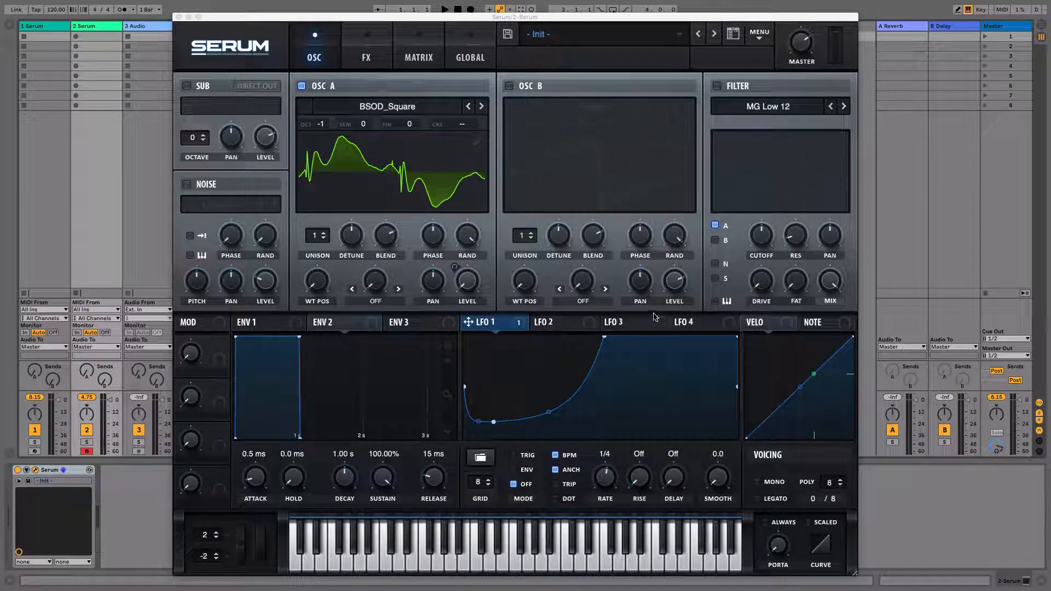
- Select LFO 2, enable the filter with type LN 12, and raise the filter's cutoff and Freq
{"action": "left_click", "coordinate": [555, 326]}
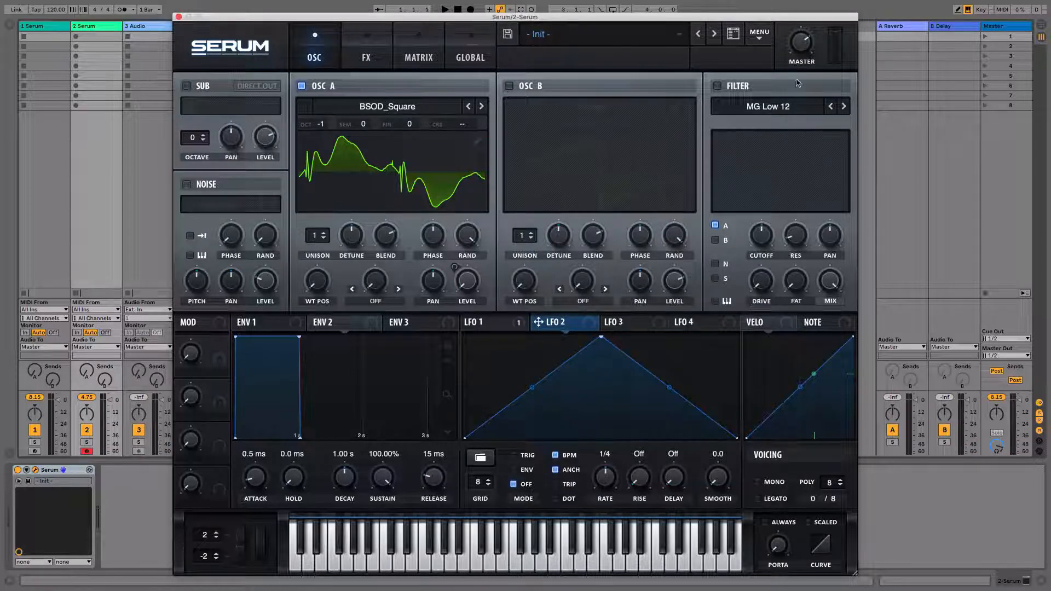
{"action": "left_click", "coordinate": [718, 86]}
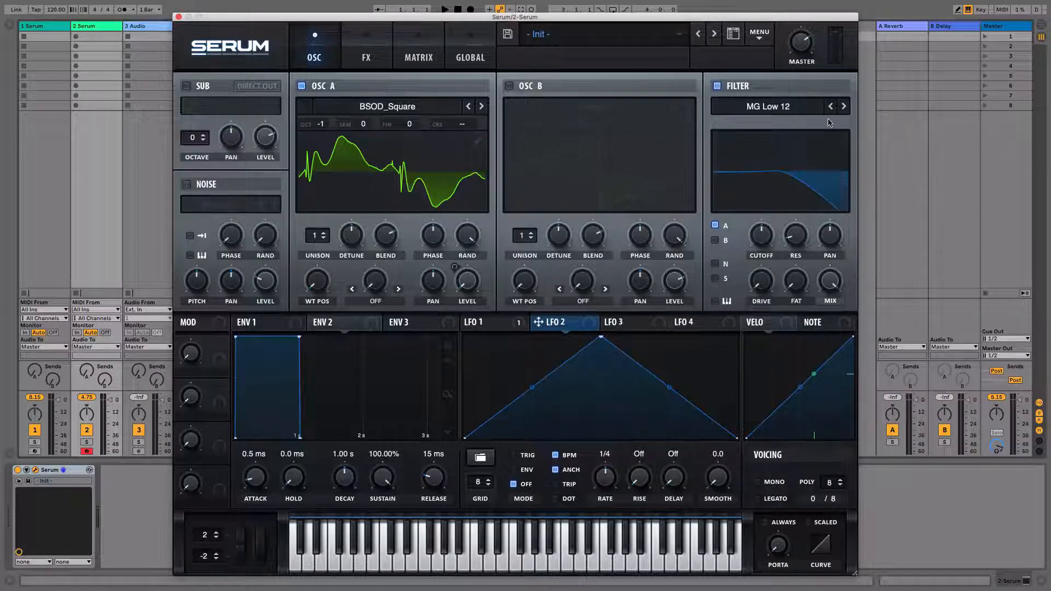
{"action": "mouse_move", "coordinate": [761, 234]}
{"action": "left_mouse_down"}
{"action": "mouse_move", "coordinate": [754, 142]}
{"action": "mouse_move", "coordinate": [765, 219]}
{"action": "left_mouse_up"}
{"action": "left_click", "coordinate": [765, 108]}
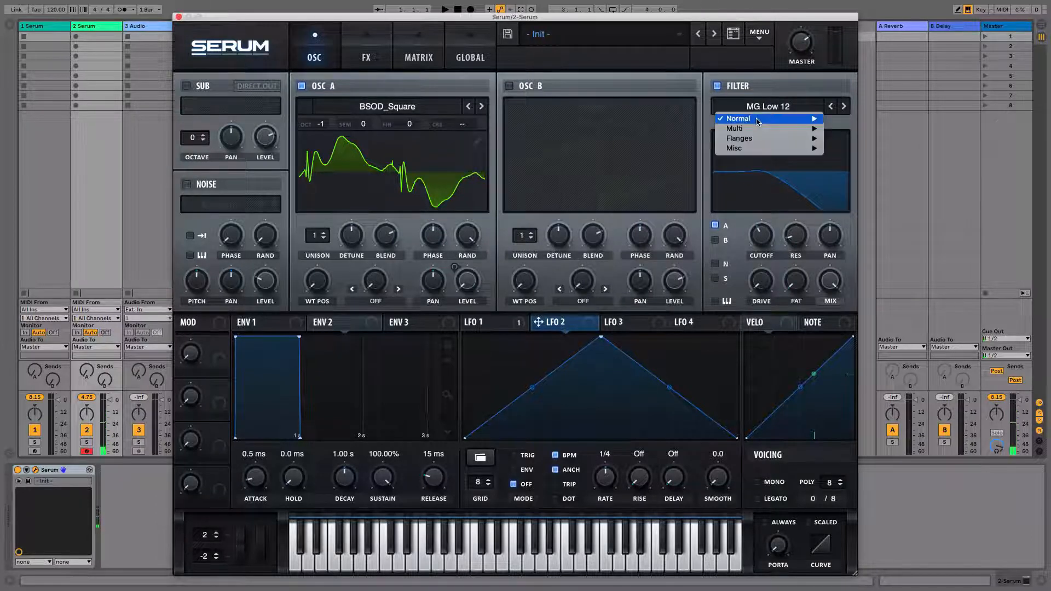
{"action": "mouse_move", "coordinate": [757, 119]}
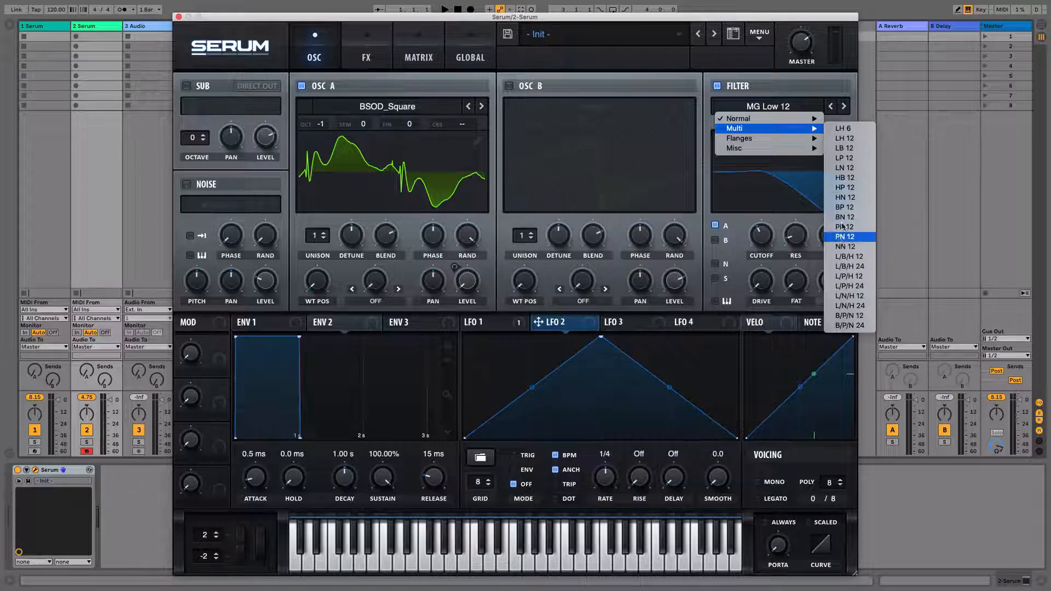
{"action": "left_click", "coordinate": [843, 169]}
{"action": "left_click_drag", "start_coordinate": [765, 241], "coordinate": [763, 197]}
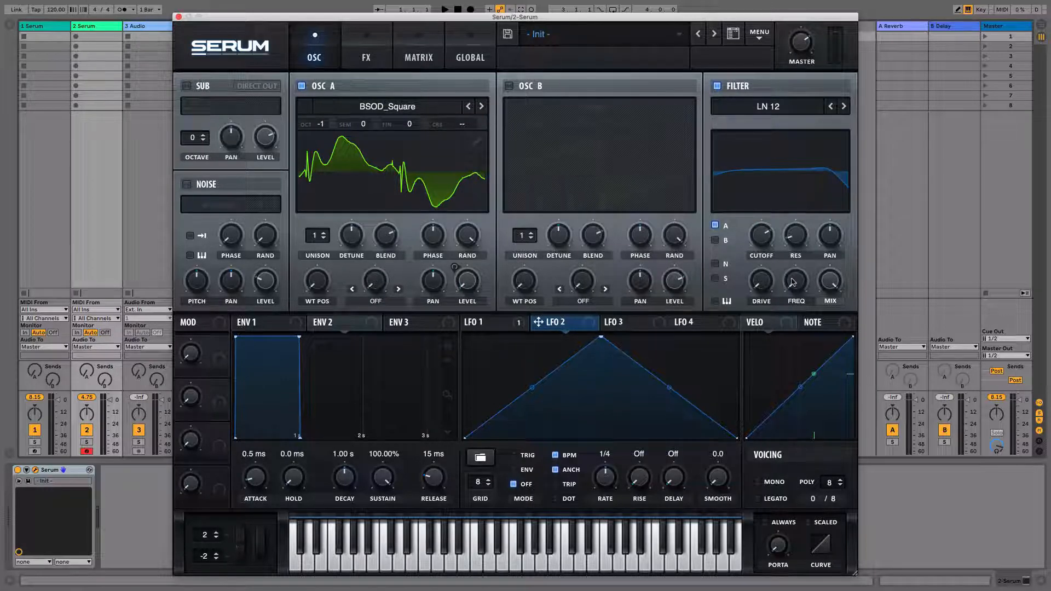
{"action": "left_click_drag", "start_coordinate": [804, 287], "coordinate": [795, 262]}
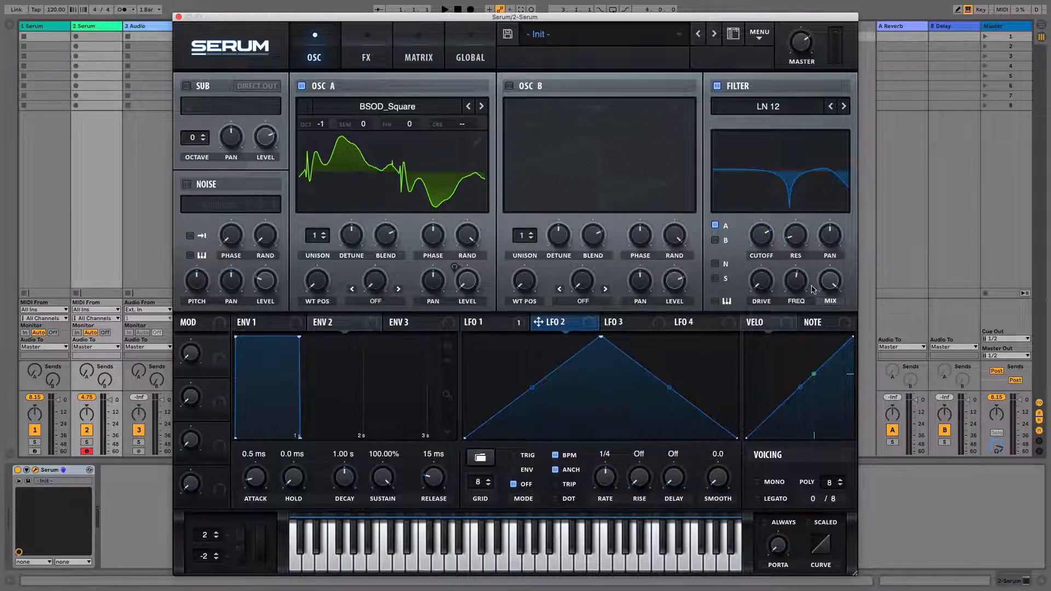
- Assign LFO 2 to the filter's Freq and narrow the modulation to a mid-range sweep
{"action": "left_click_drag", "start_coordinate": [539, 322], "coordinate": [796, 285]}
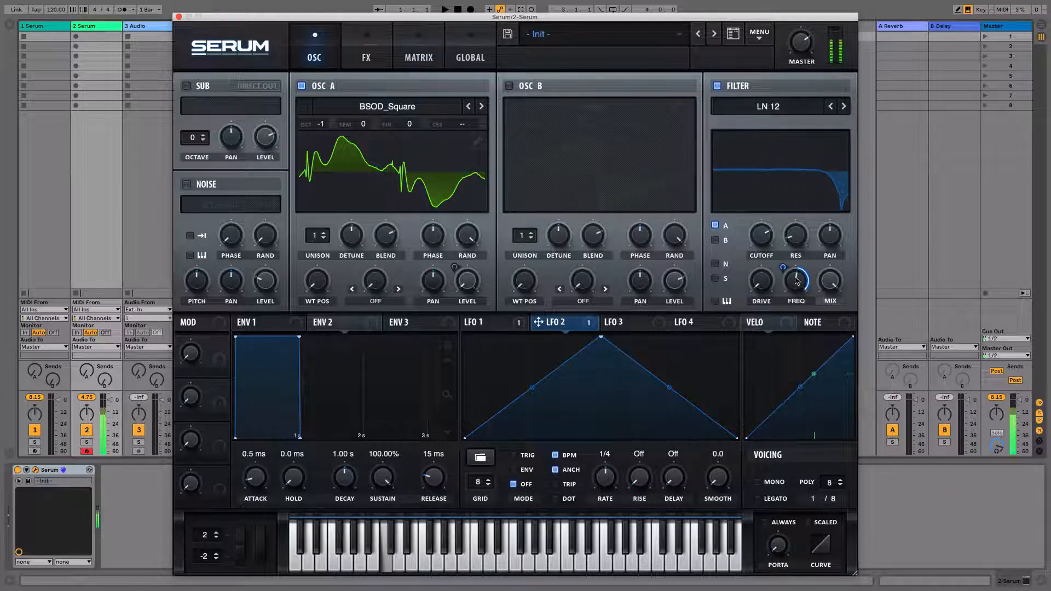
{"action": "mouse_move", "coordinate": [795, 294]}
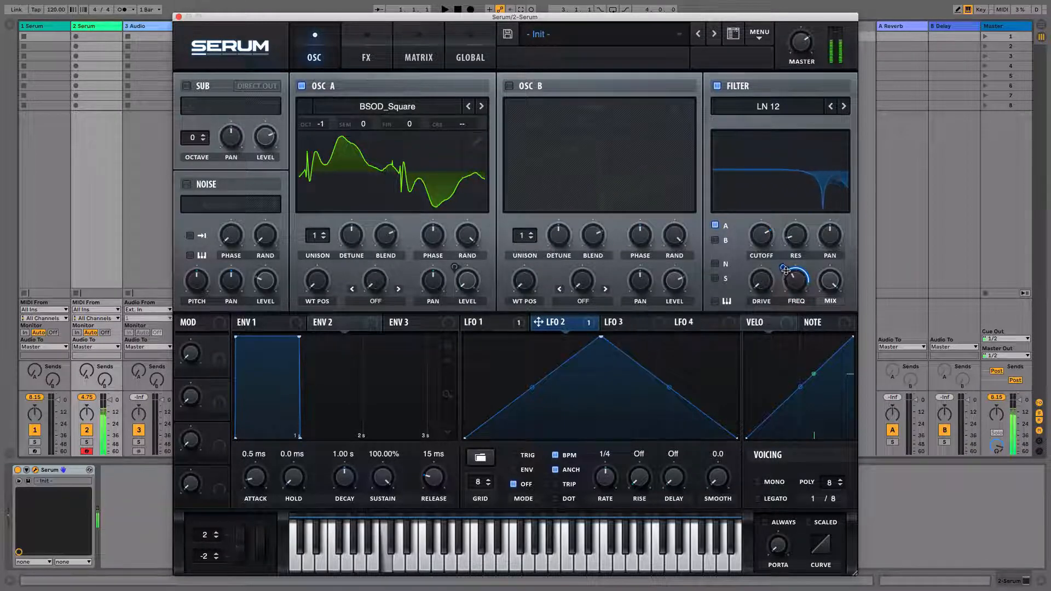
{"action": "left_click_drag", "start_coordinate": [795, 294], "coordinate": [795, 280]}
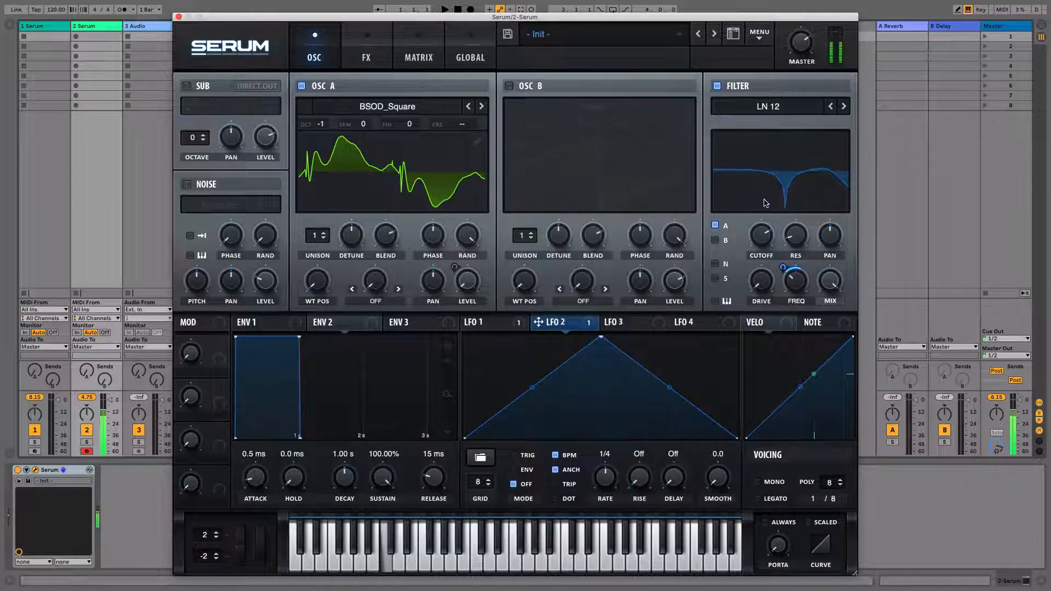
- Load the Misc shape AbitCrazy into LFO 2, set its rate to 1/2, and play notes to hear it
{"action": "left_click", "coordinate": [480, 458]}
{"action": "mouse_move", "coordinate": [511, 468]}
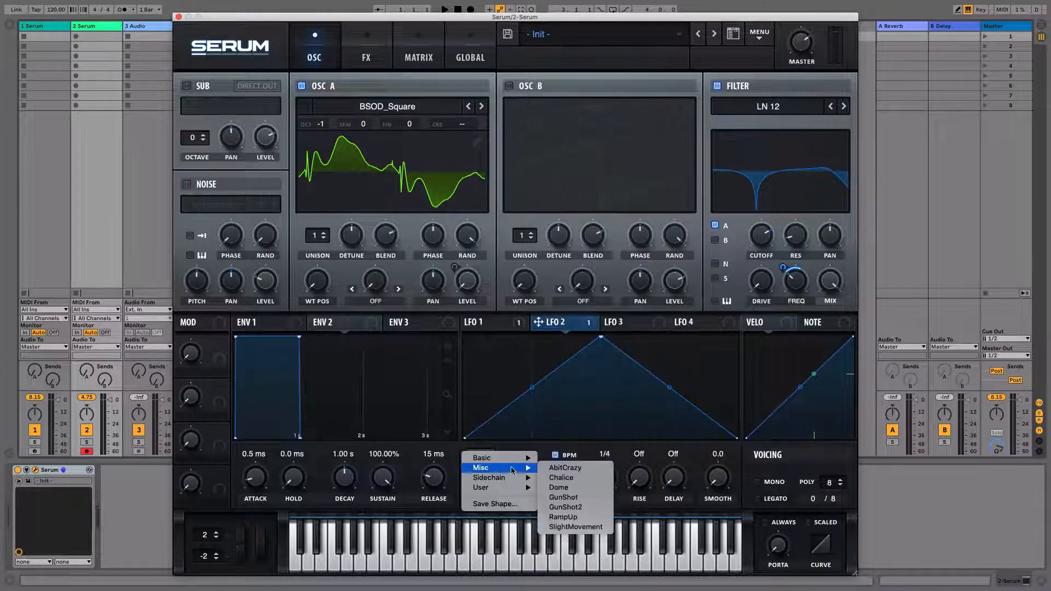
{"action": "left_click", "coordinate": [559, 469]}
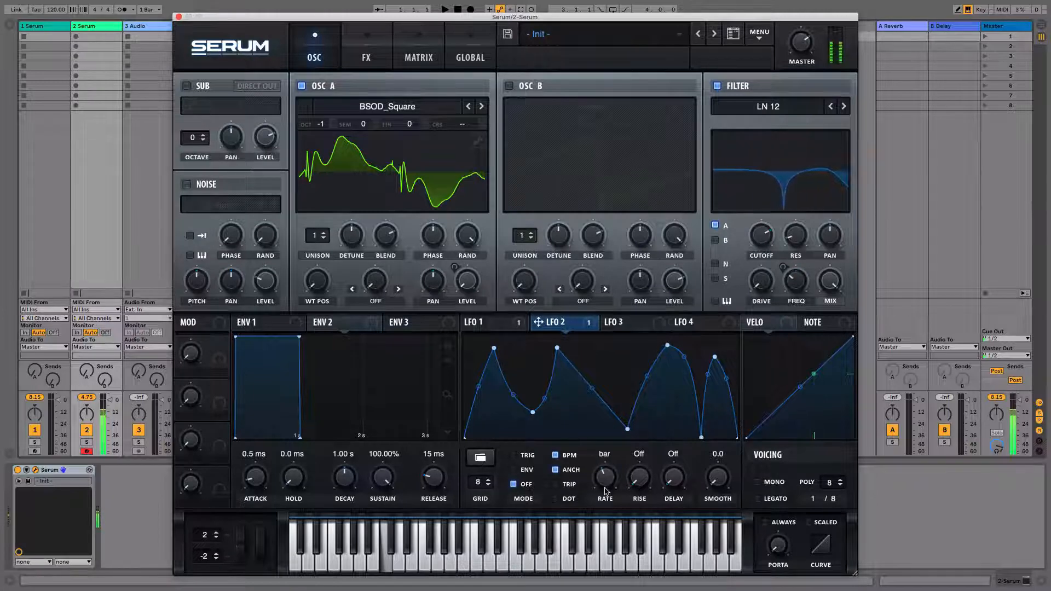
{"action": "left_click_drag", "start_coordinate": [605, 491], "coordinate": [608, 477]}
{"action": "key", "text": "a"}
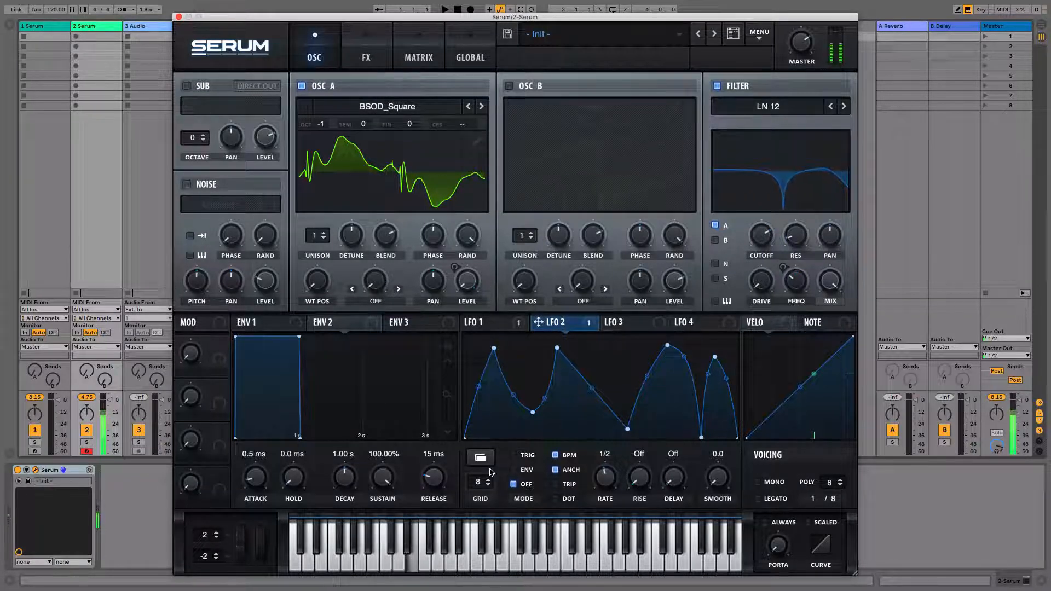
{"action": "key", "text": "d"}
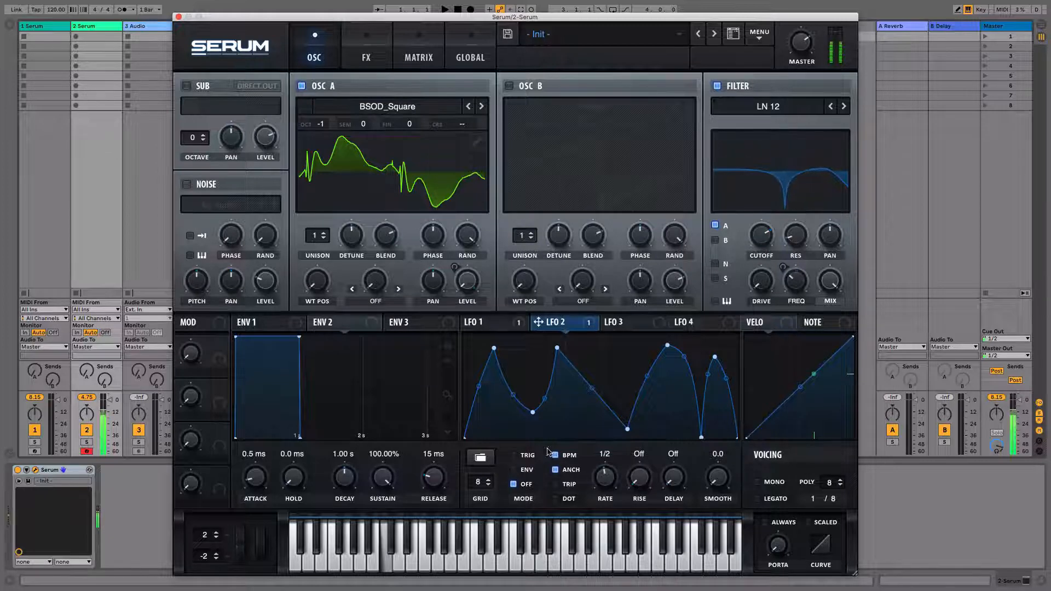
- Add a matrix routing from LFO 3 to the filter's cutoff and raise its amount to maximum
{"action": "left_click", "coordinate": [609, 323]}
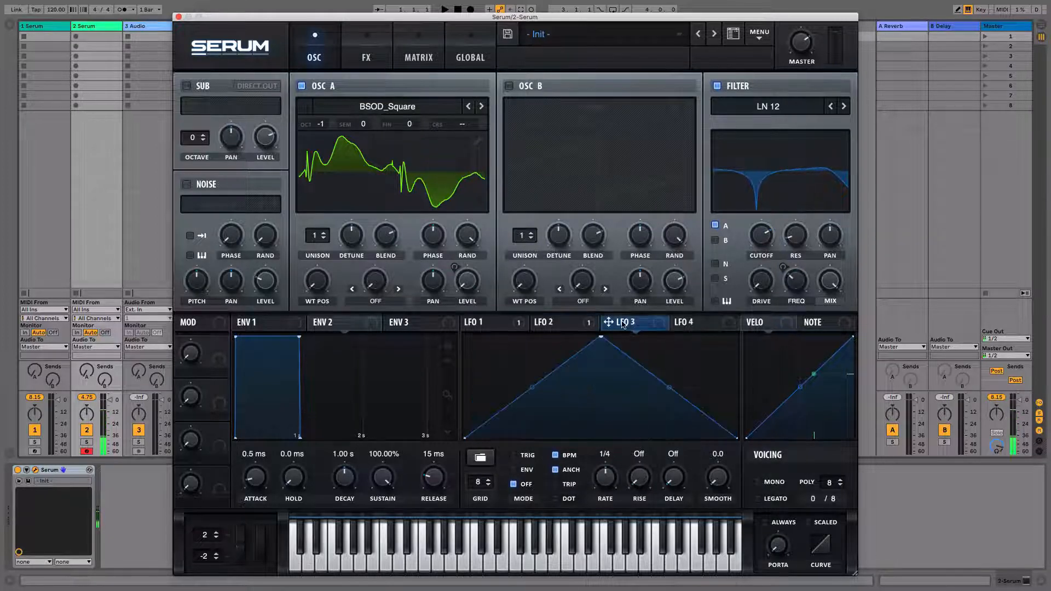
{"action": "left_click", "coordinate": [561, 326]}
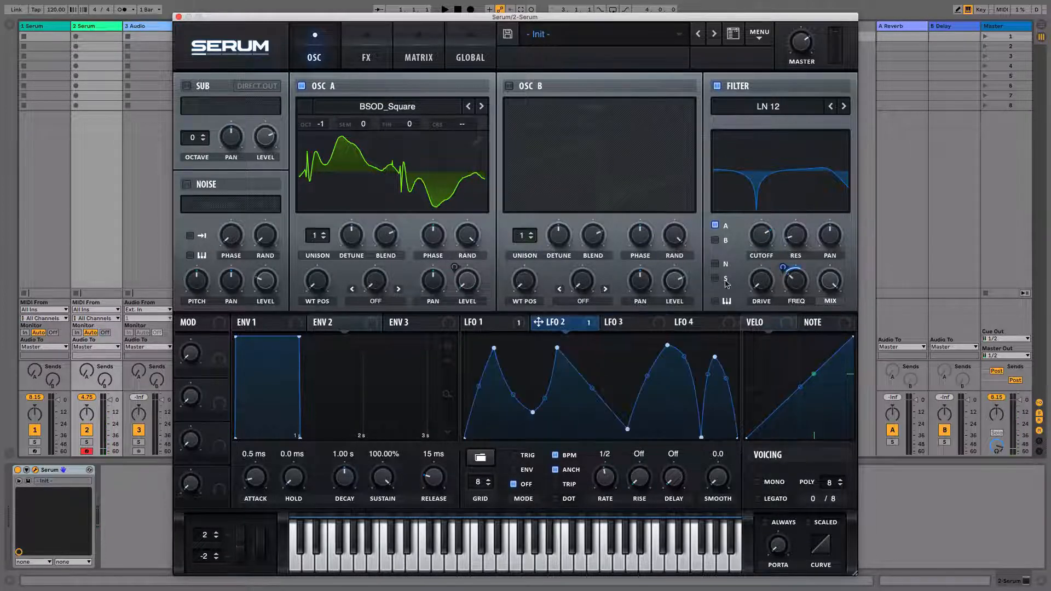
{"action": "left_click", "coordinate": [419, 60]}
{"action": "left_click", "coordinate": [205, 157]}
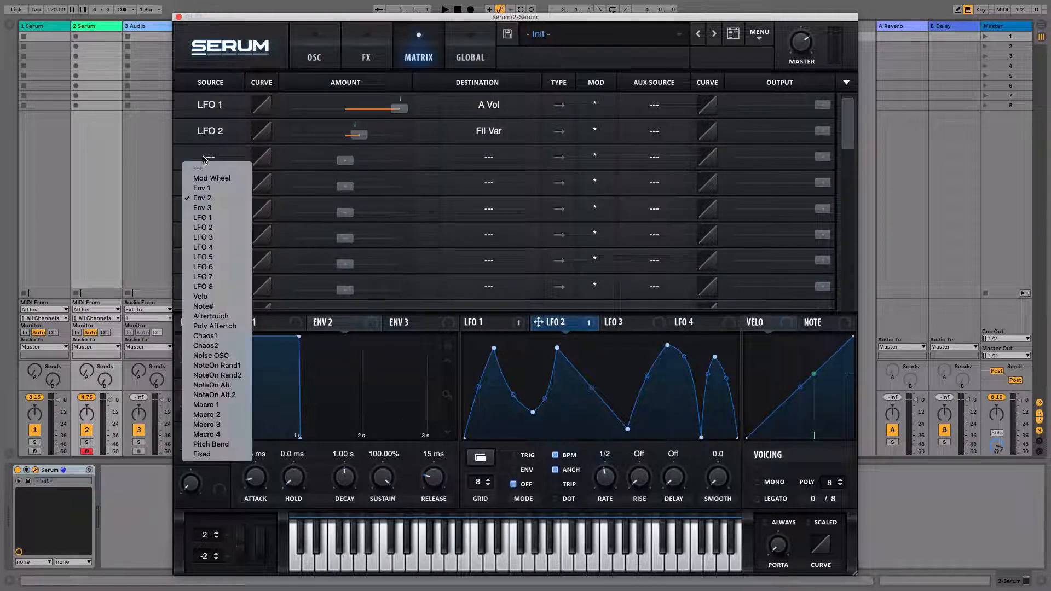
{"action": "left_click", "coordinate": [205, 238]}
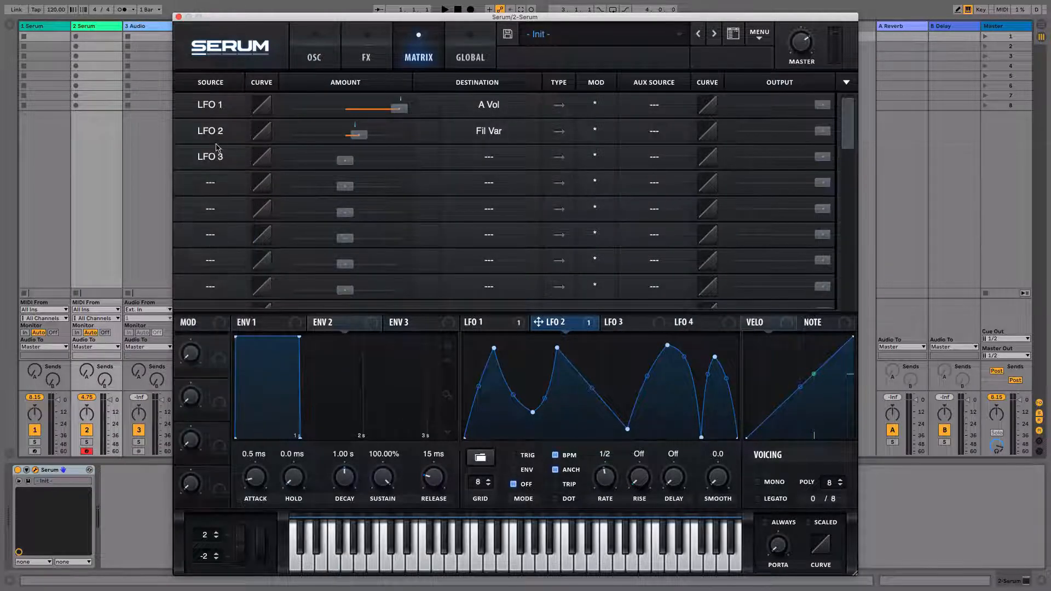
{"action": "left_click", "coordinate": [446, 162]}
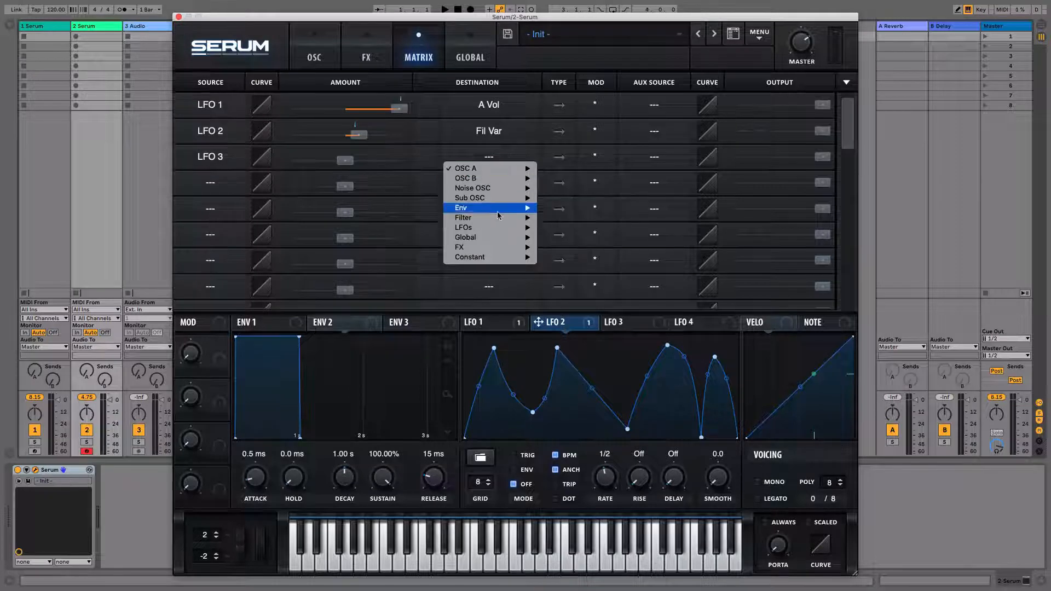
{"action": "mouse_move", "coordinate": [467, 219]}
{"action": "left_click", "coordinate": [560, 219]}
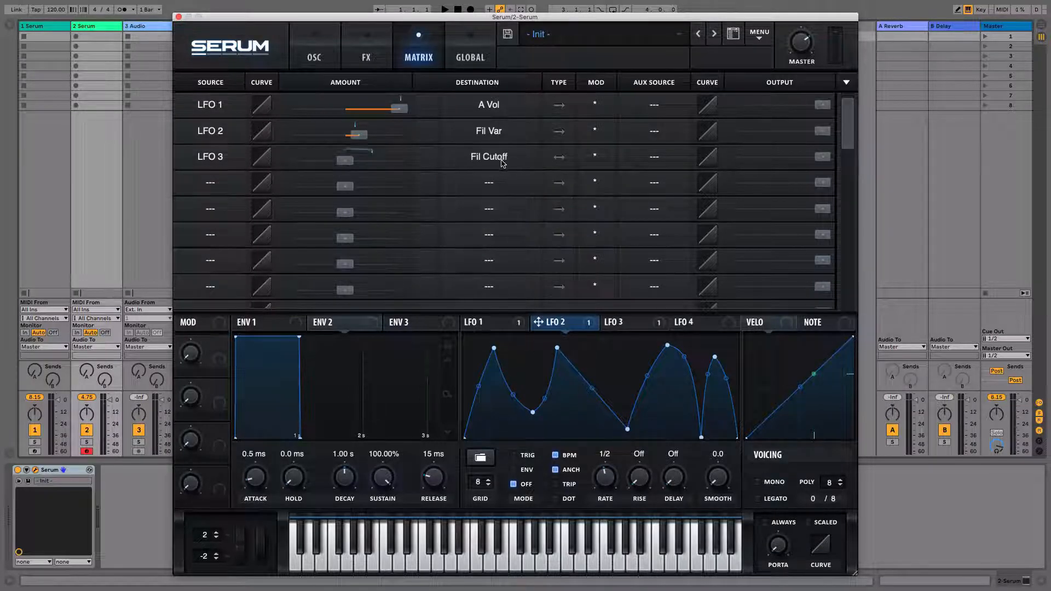
{"action": "left_click_drag", "start_coordinate": [345, 165], "coordinate": [459, 168]}
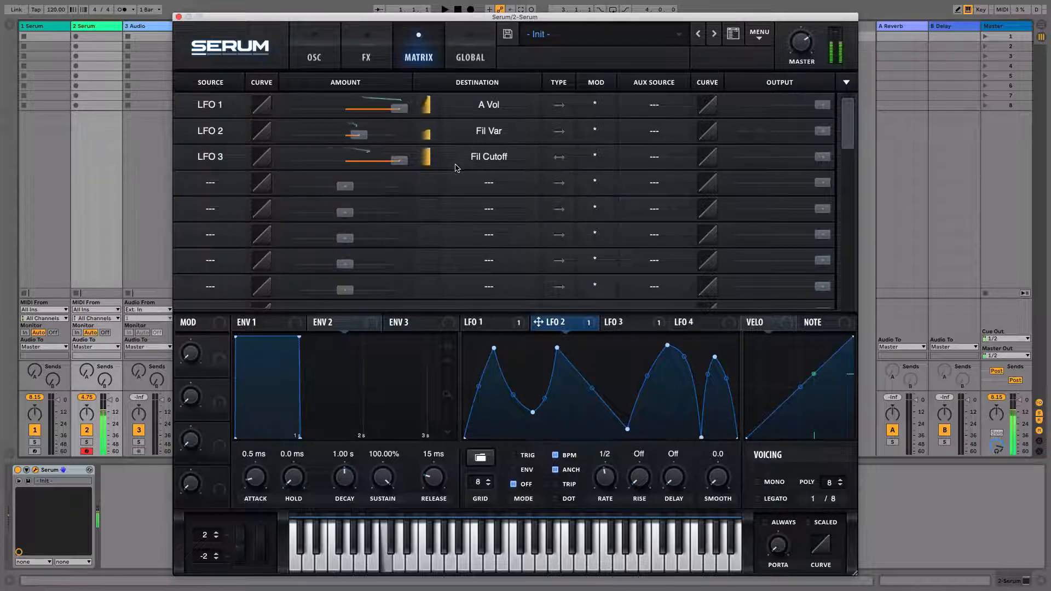
- Reshape LFO 3 into a single rising ramp that starts about a quarter of the way up
{"action": "left_click", "coordinate": [314, 52]}
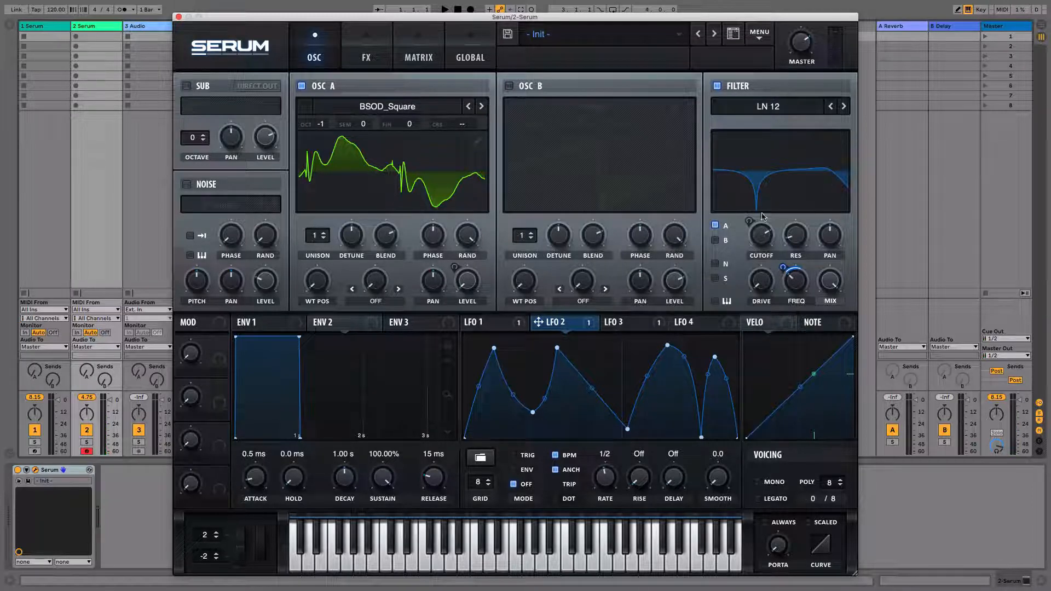
{"action": "left_click", "coordinate": [637, 325]}
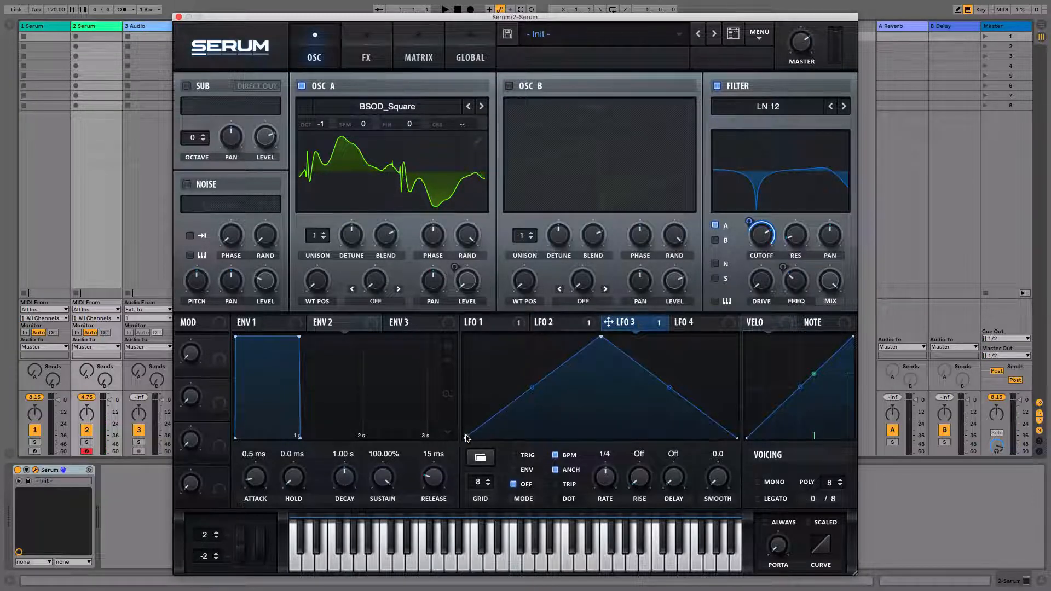
{"action": "left_click_drag", "start_coordinate": [601, 338], "coordinate": [746, 322]}
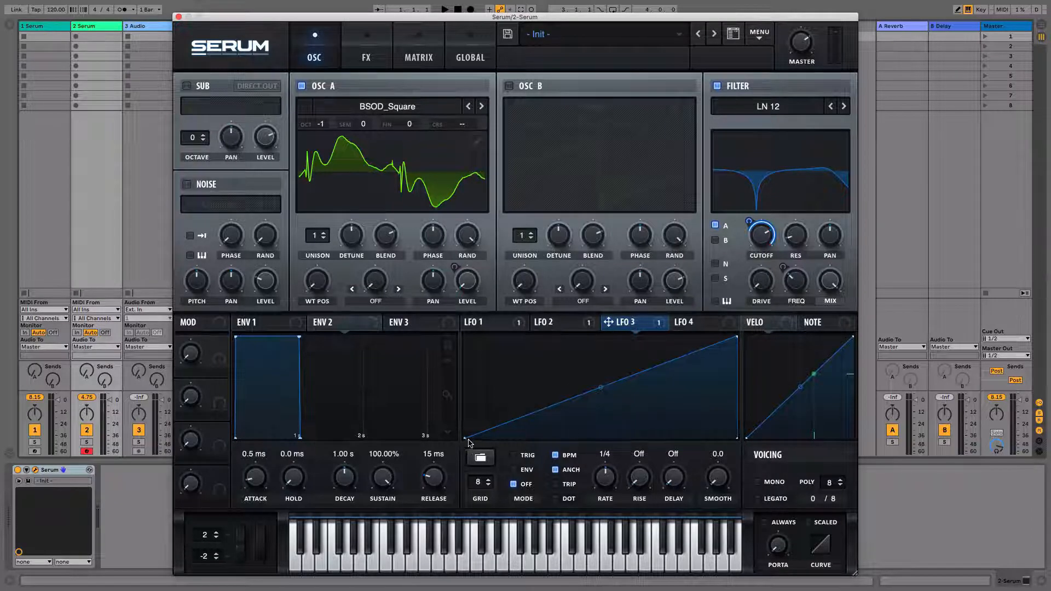
{"action": "left_click_drag", "start_coordinate": [464, 438], "coordinate": [462, 414]}
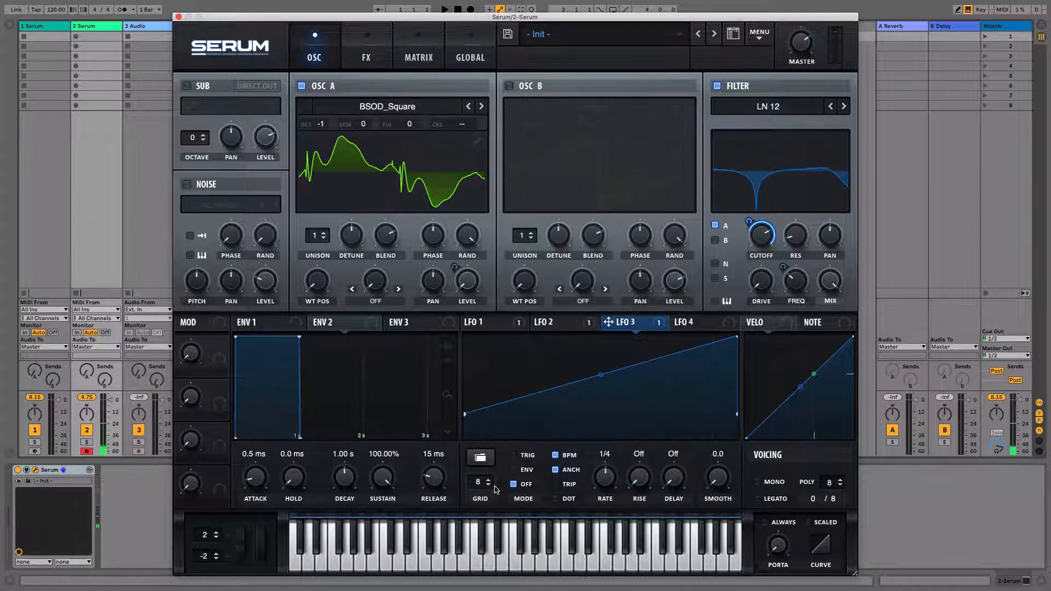
- Set LFO 3's rate to one bar and play notes to hear the cutoff sweep
{"action": "left_click_drag", "start_coordinate": [602, 484], "coordinate": [602, 492]}
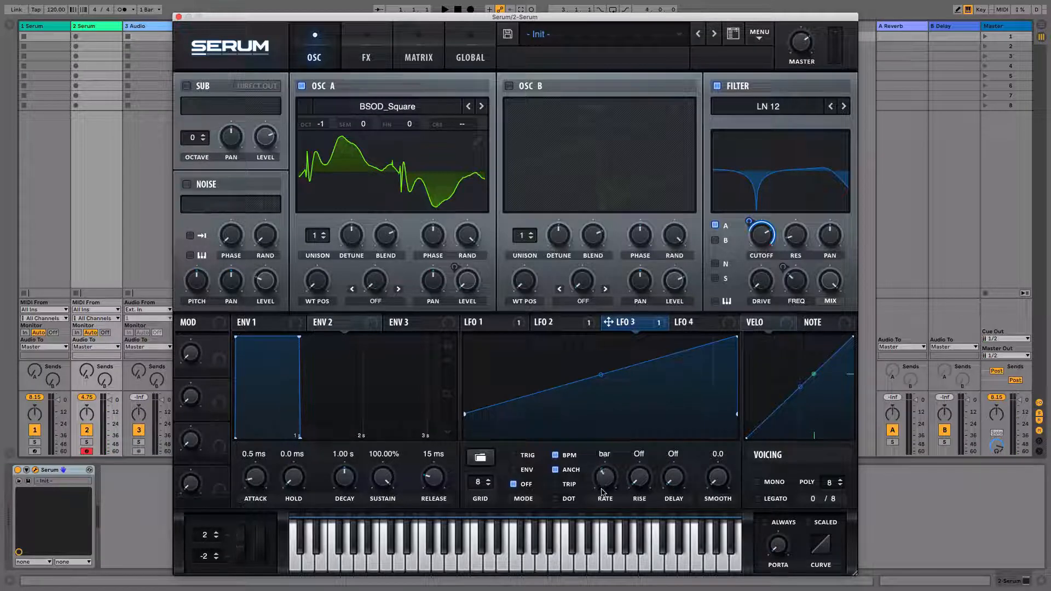
{"action": "key", "text": "a"}
{"action": "key", "text": "z"}
- Try Trig mode on LFO 3 while playing a series of notes, and return the mode to Off
{"action": "left_click", "coordinate": [515, 456]}
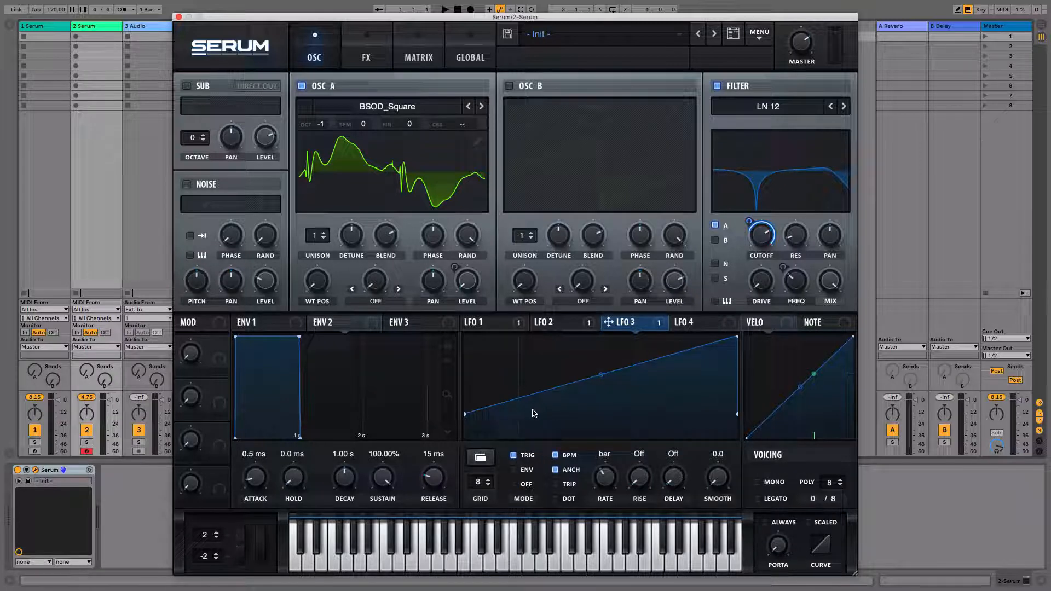
{"action": "key", "text": "f"}
{"action": "key", "text": "d"}
{"action": "key", "text": "d"}
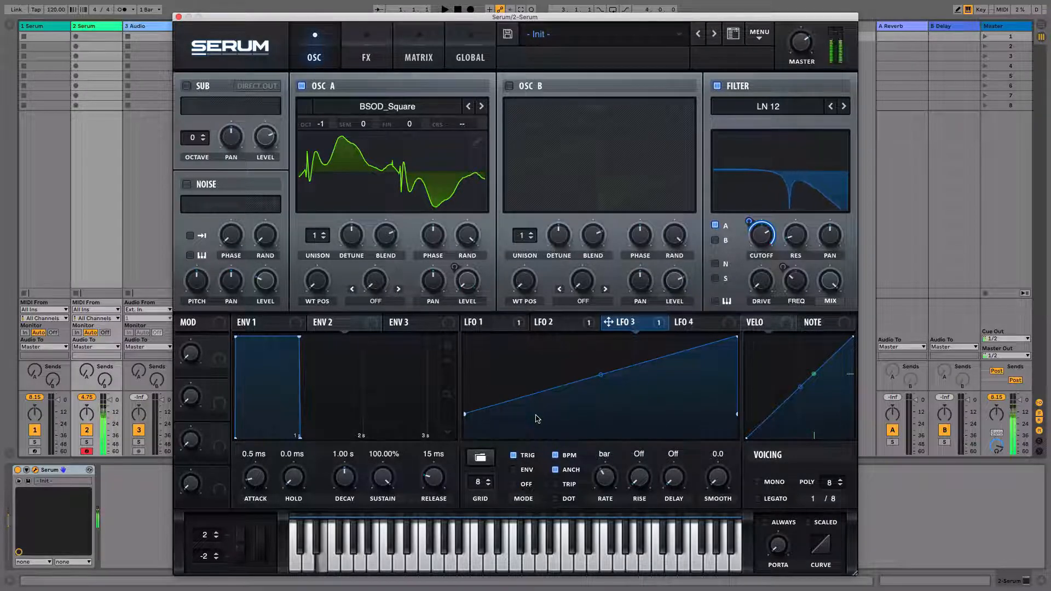
{"action": "key", "text": "f"}
{"action": "key", "text": "h"}
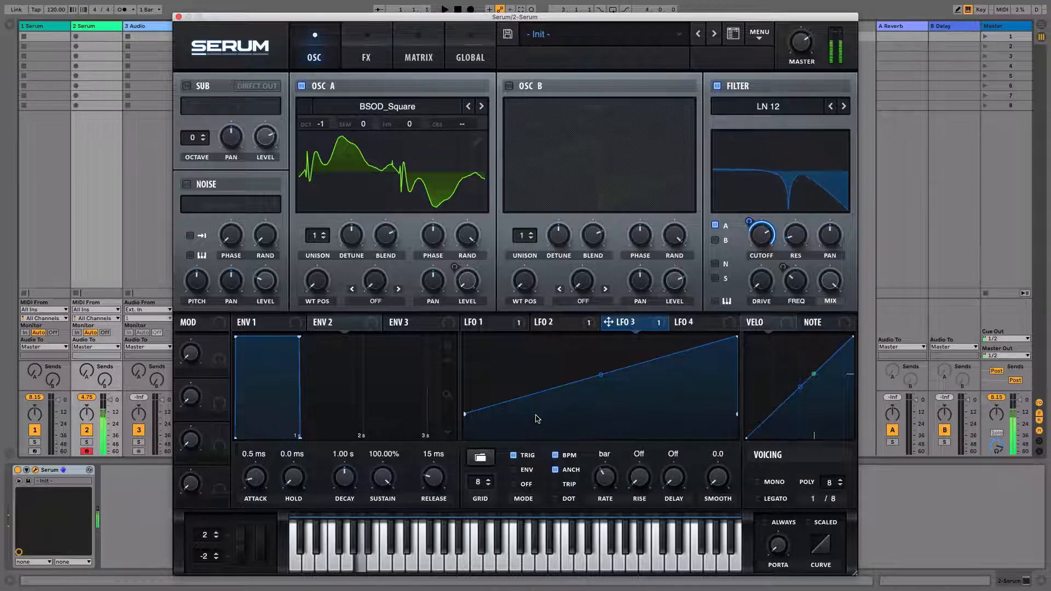
{"action": "key", "text": "s"}
{"action": "key", "text": "d"}
{"action": "key", "text": "j"}
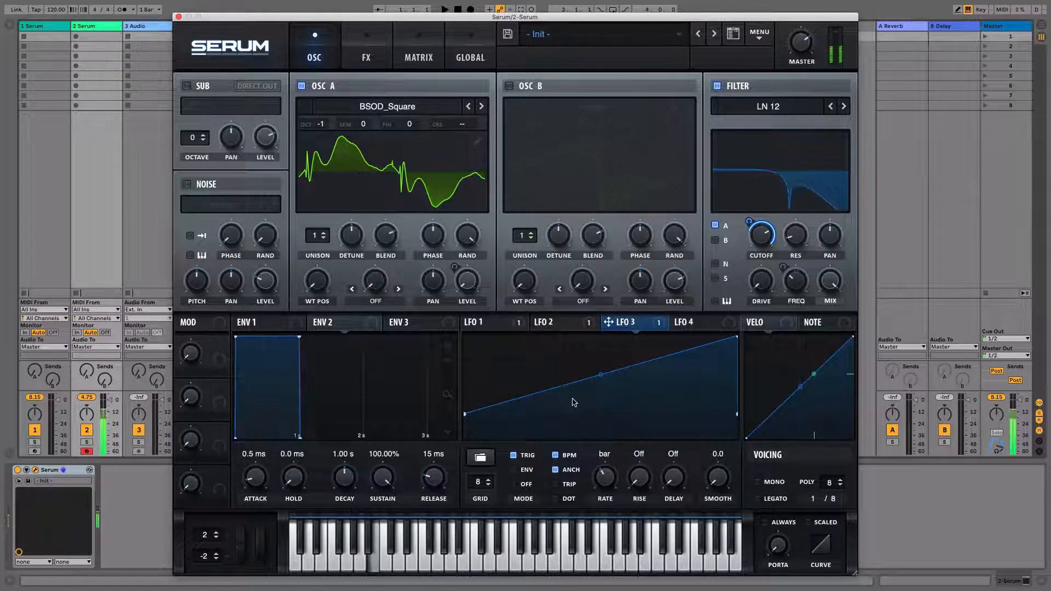
{"action": "left_click", "coordinate": [527, 457]}
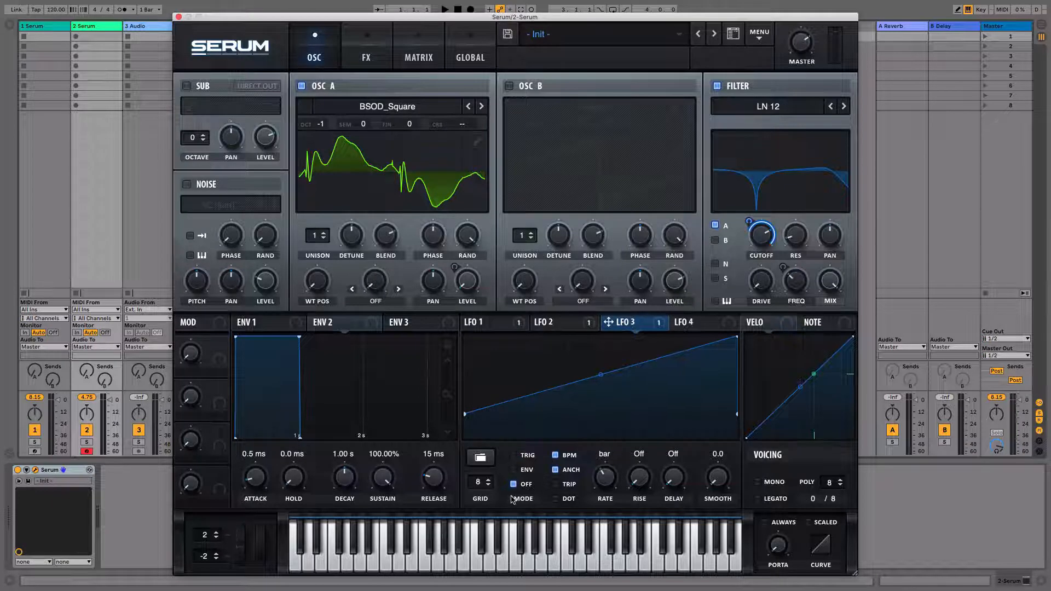